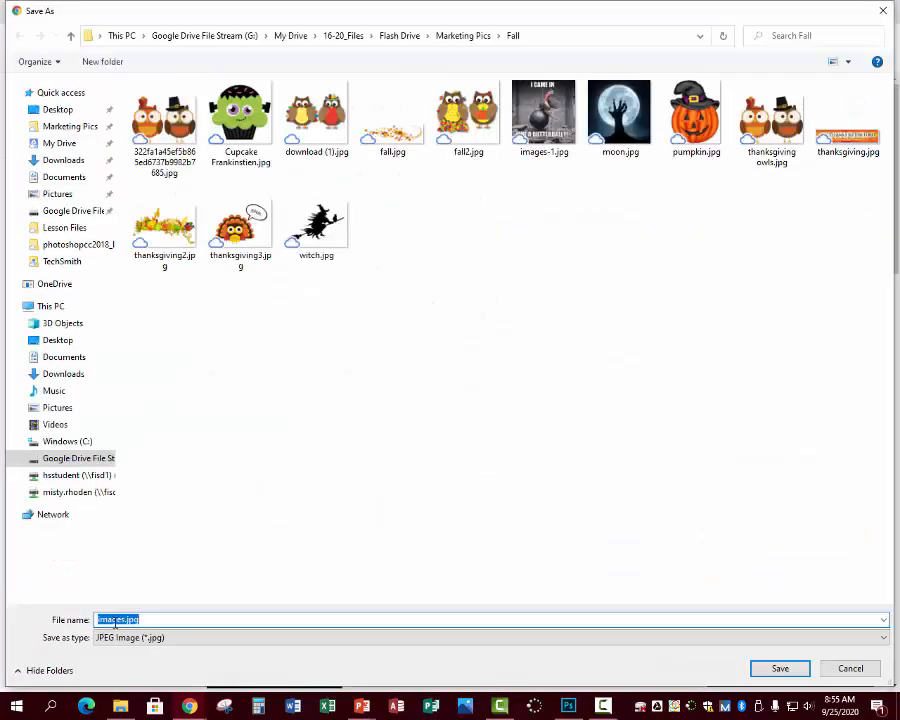
- Save the zombie-hand moon image as moon2.jpg in the Fall folder
{"action": "type", "text": "moon2"}
{"action": "left_click", "coordinate": [789, 667]}
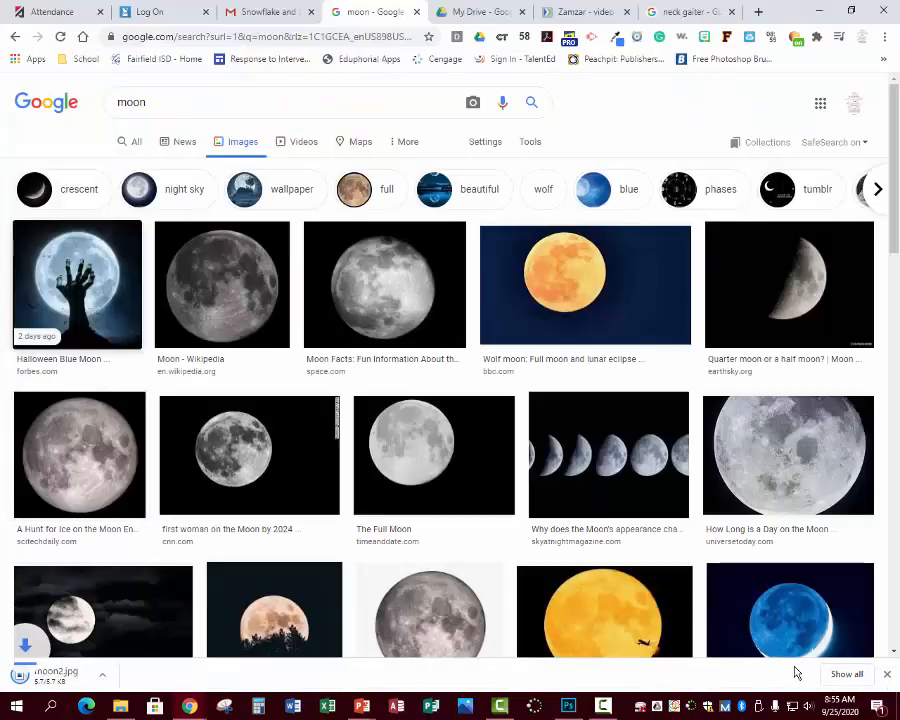
- Insert moon2.jpg from Marketing Pics > Fall onto the PowerPoint title slide
{"action": "mouse_move", "coordinate": [362, 714]}
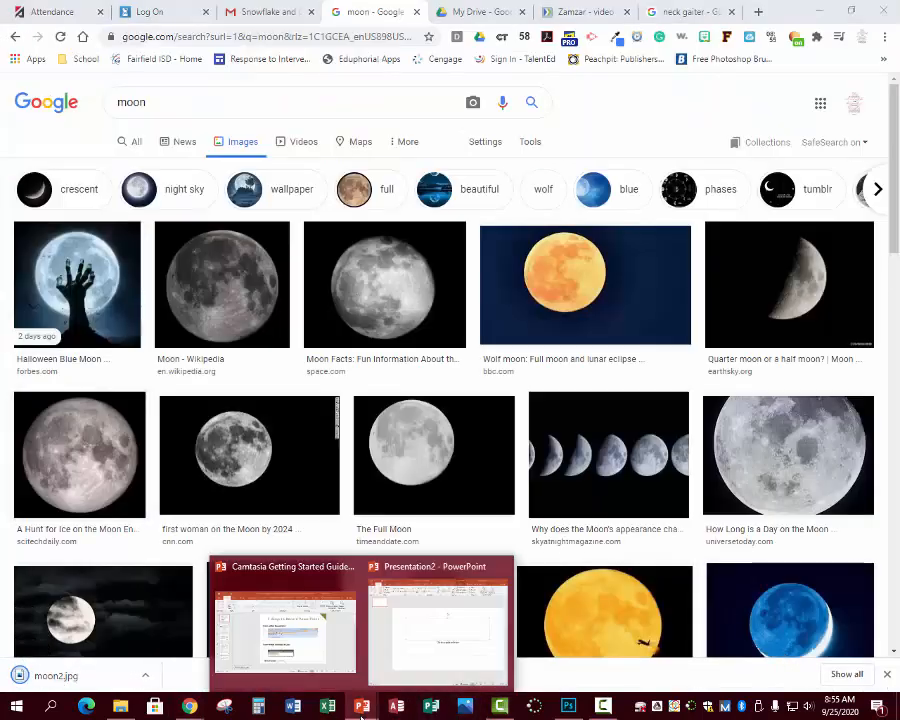
{"action": "left_click", "coordinate": [399, 668]}
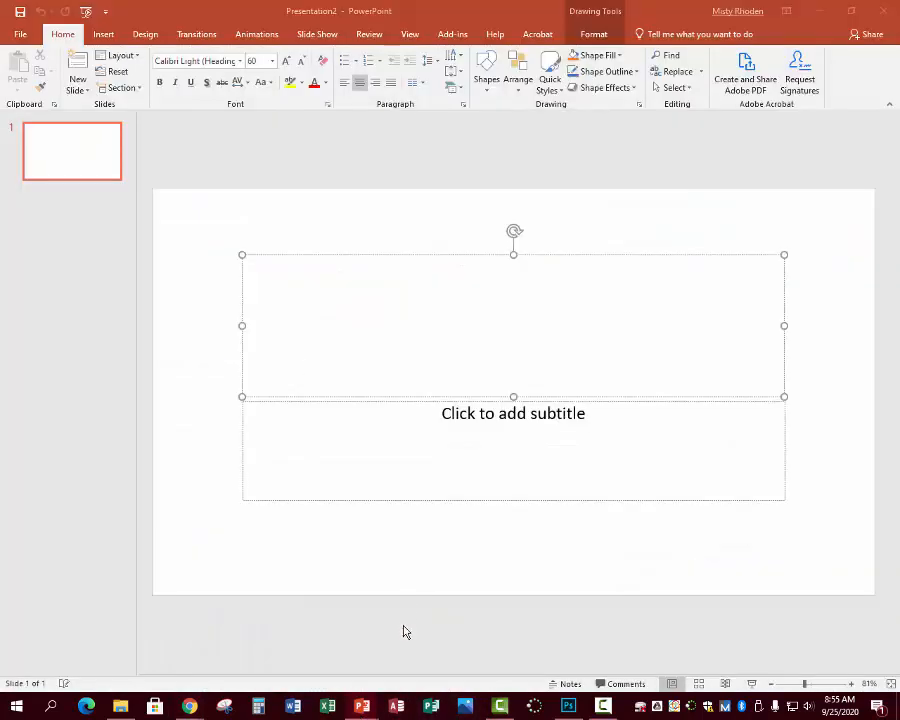
{"action": "left_click", "coordinate": [105, 35]}
{"action": "left_click", "coordinate": [88, 64]}
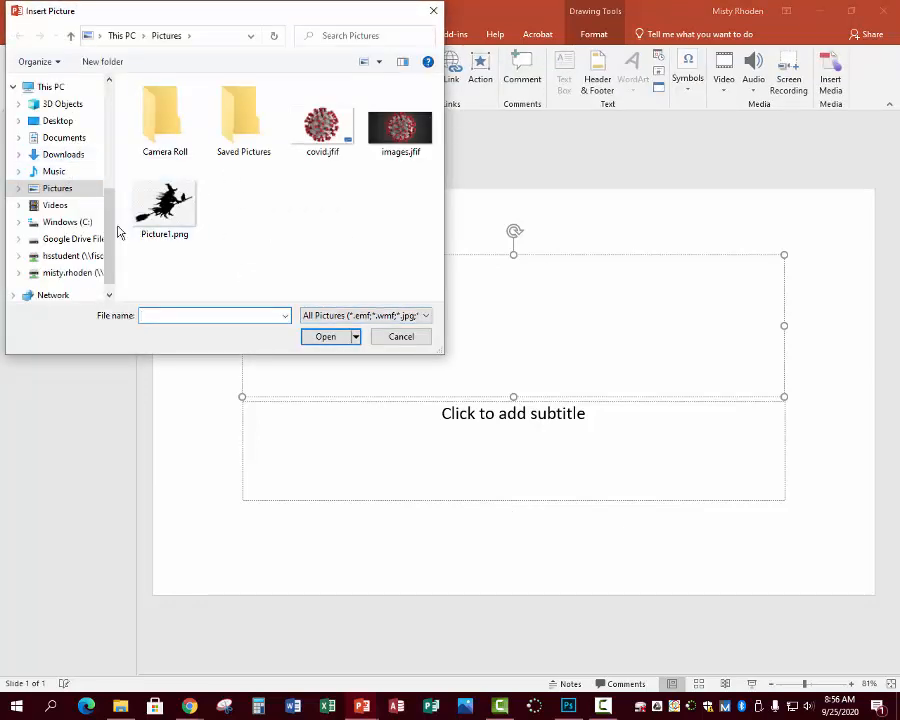
{"action": "scroll", "coordinate": [112, 176], "scroll_direction": "up", "scroll_amount": 5}
{"action": "left_click", "coordinate": [64, 127]}
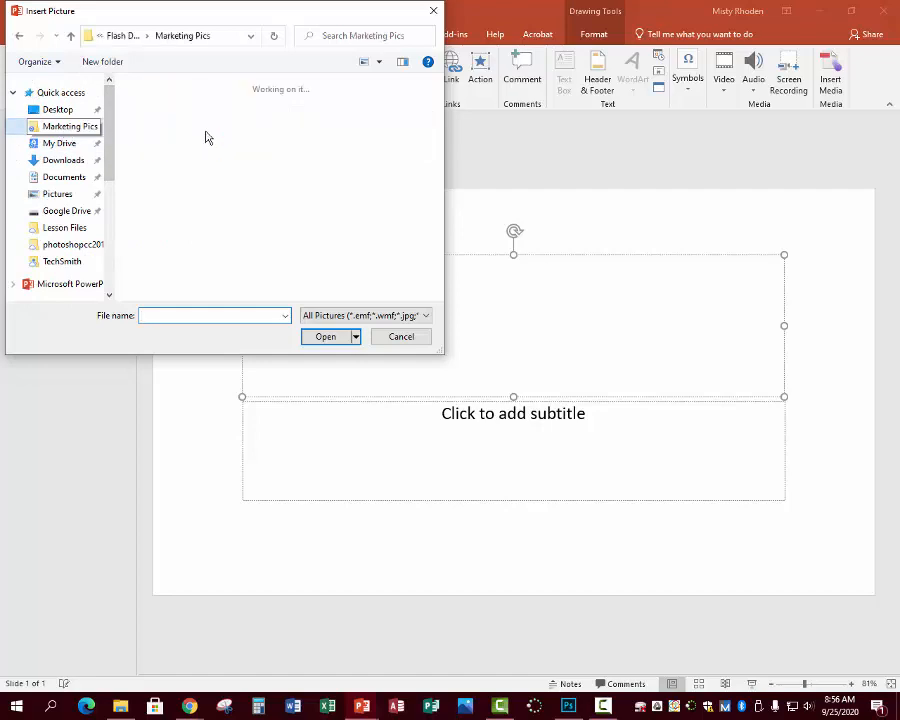
{"action": "left_click", "coordinate": [400, 205]}
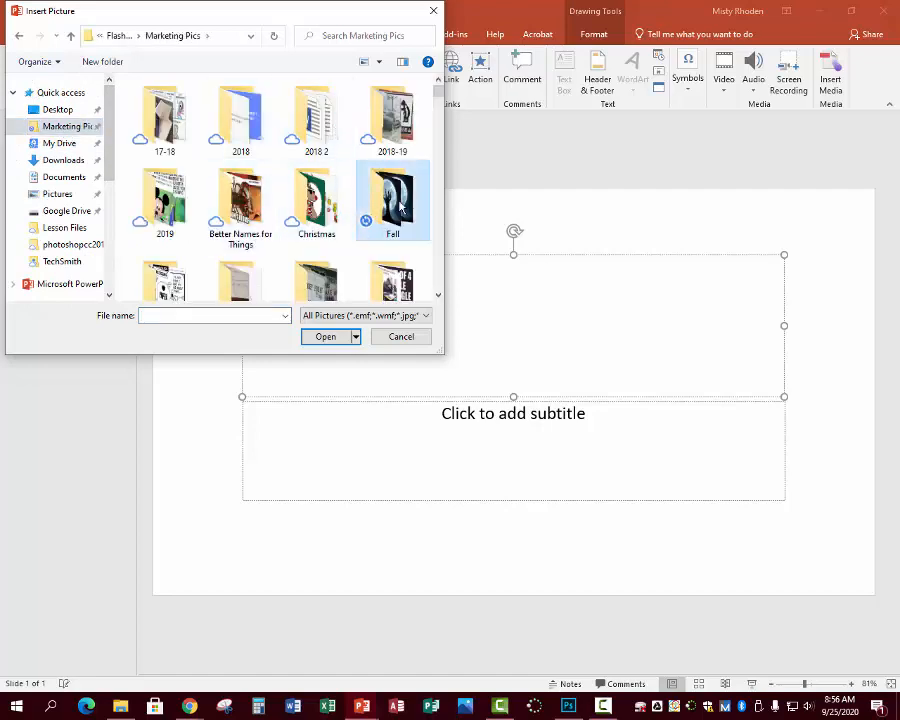
{"action": "double_click", "coordinate": [400, 205]}
{"action": "scroll", "coordinate": [273, 268], "scroll_direction": "down", "scroll_amount": 4}
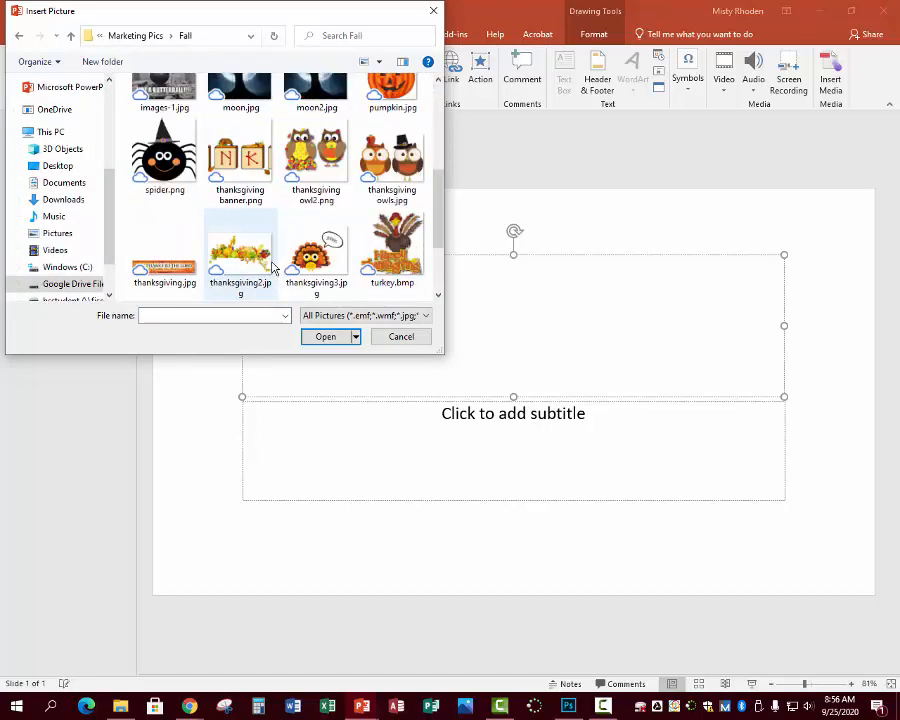
{"action": "scroll", "coordinate": [273, 268], "scroll_direction": "up", "scroll_amount": 1}
{"action": "left_click", "coordinate": [316, 108]}
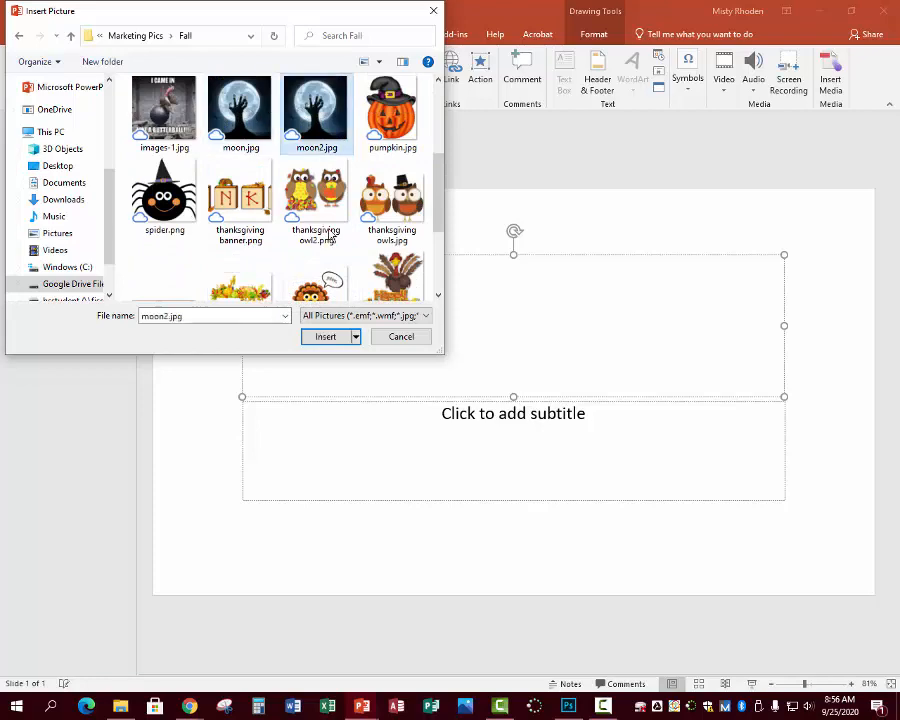
{"action": "left_click", "coordinate": [324, 339]}
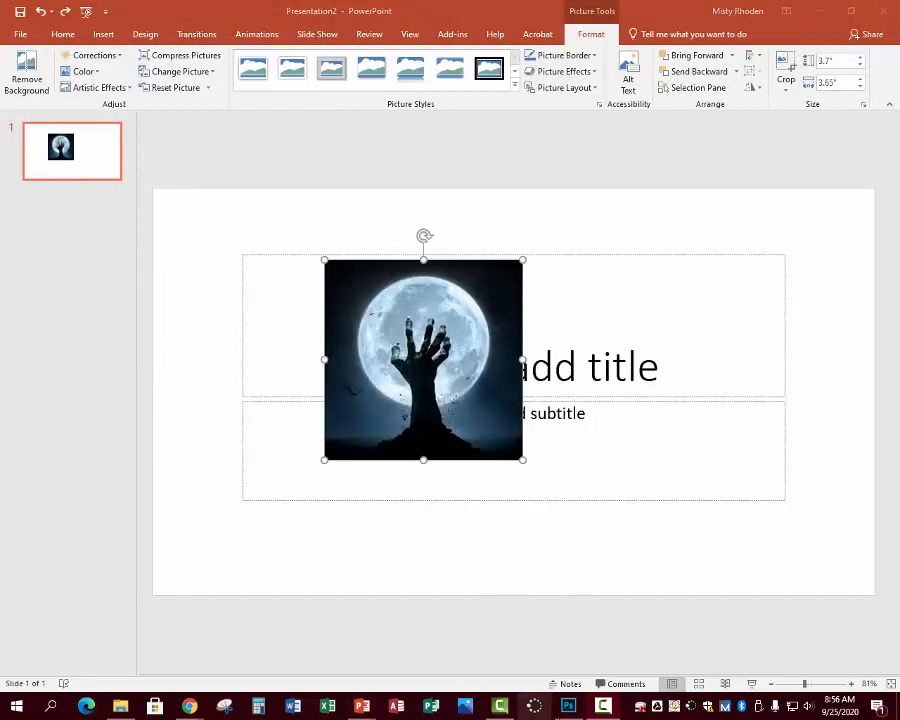
- Recolor the moon picture with the Grayscale option under Picture Format > Color
{"action": "left_click", "coordinate": [568, 706]}
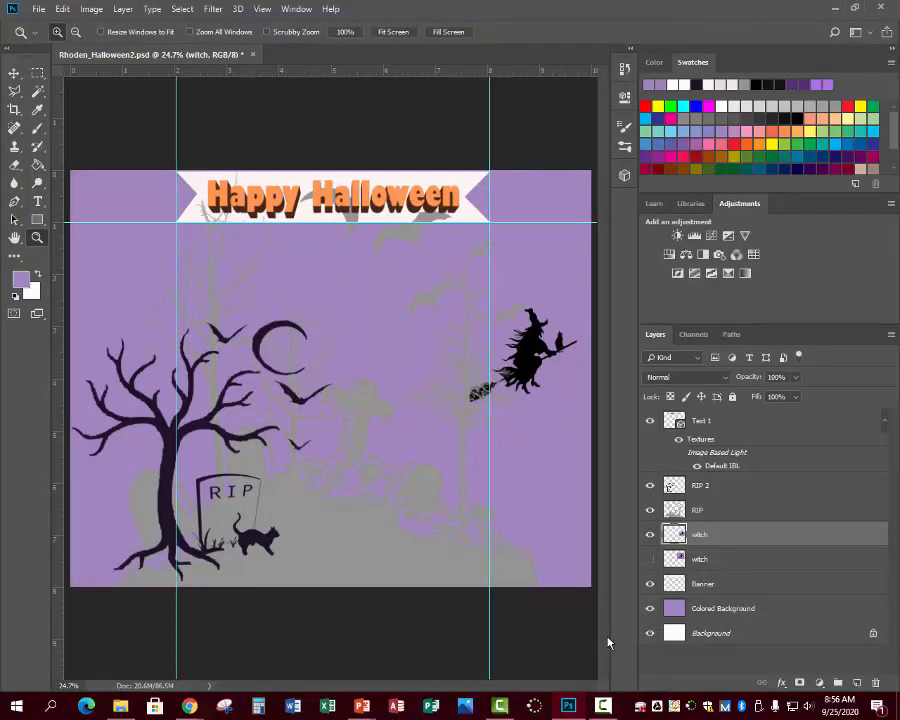
{"action": "mouse_move", "coordinate": [372, 716]}
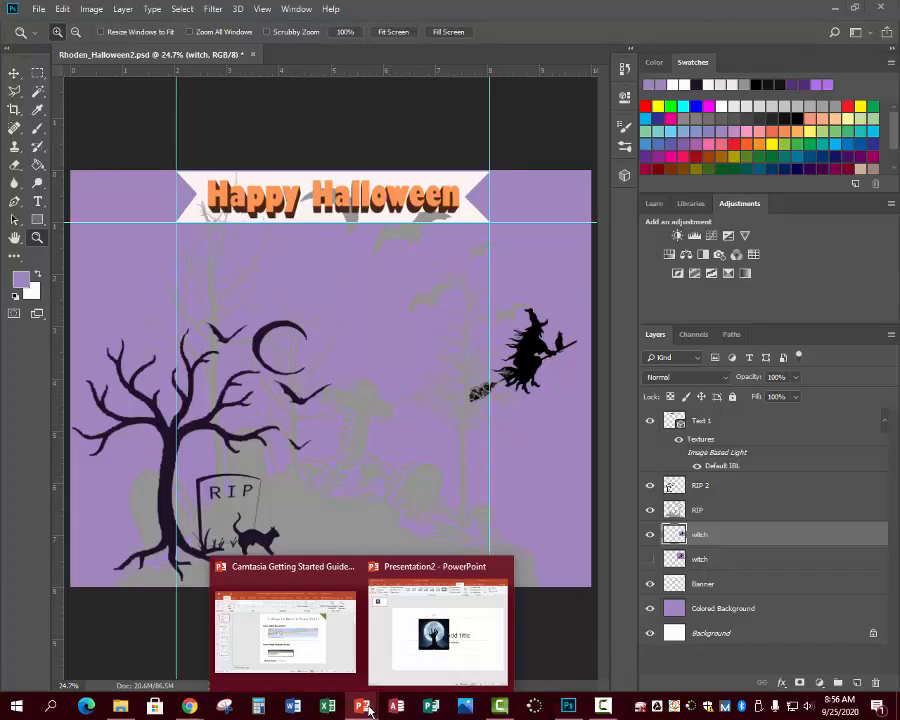
{"action": "left_click", "coordinate": [408, 660]}
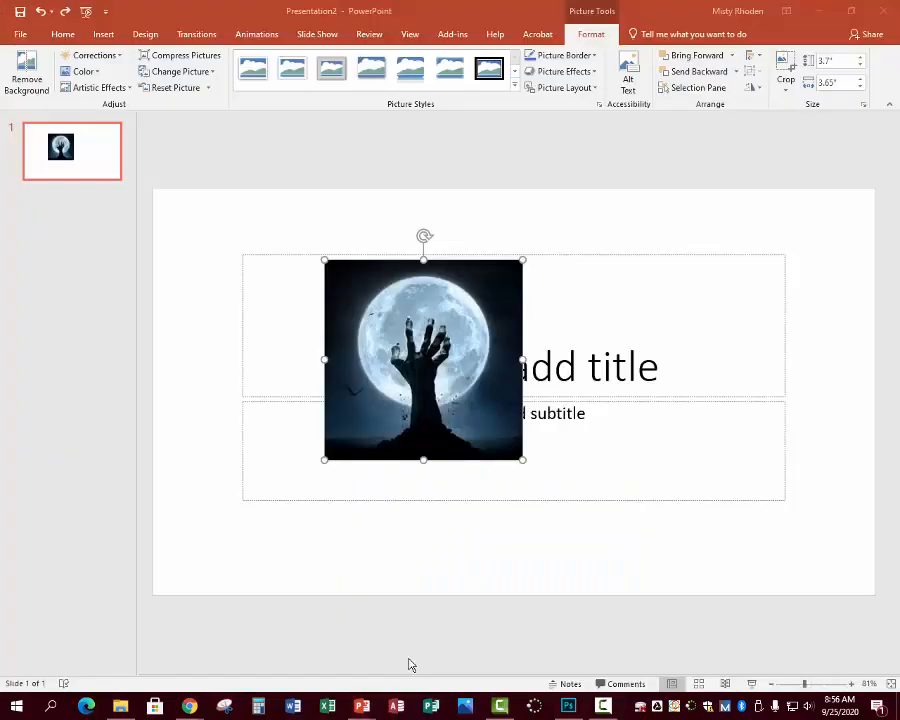
{"action": "left_click", "coordinate": [99, 76]}
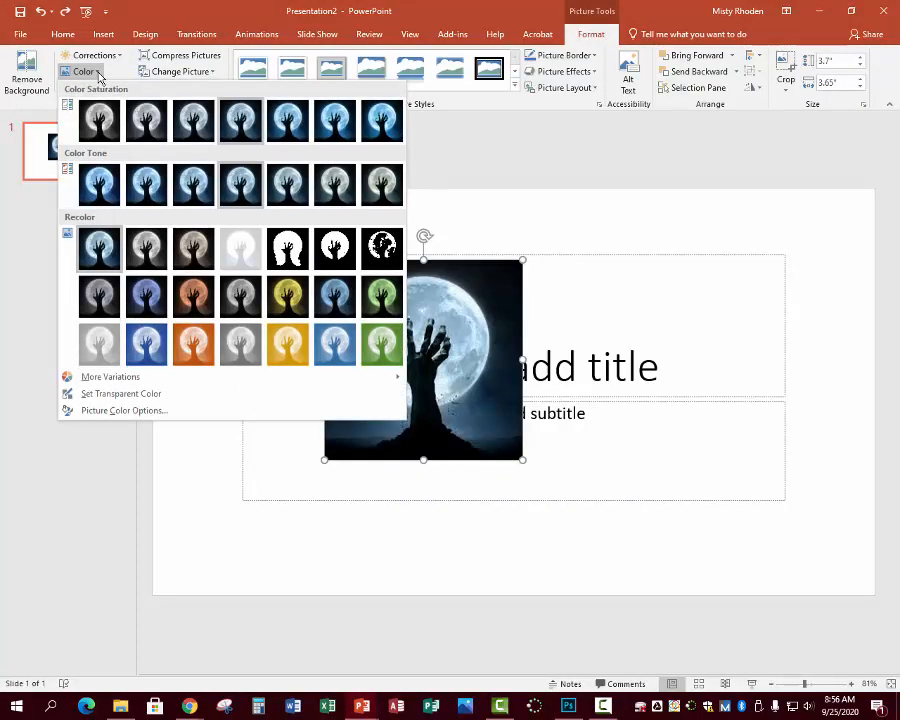
{"action": "left_click", "coordinate": [148, 262]}
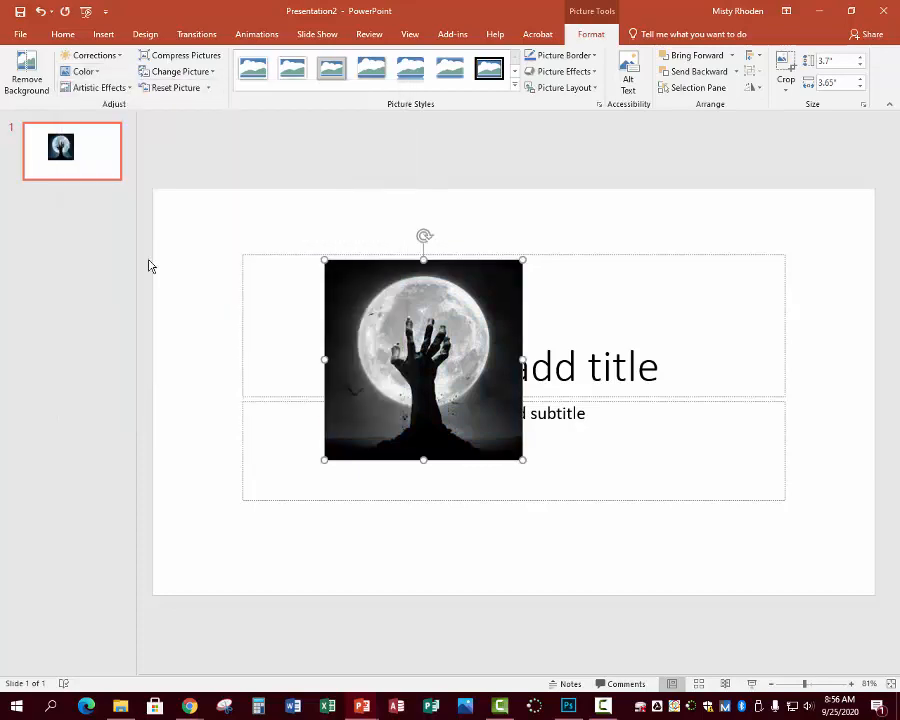
{"action": "right_click", "coordinate": [345, 381]}
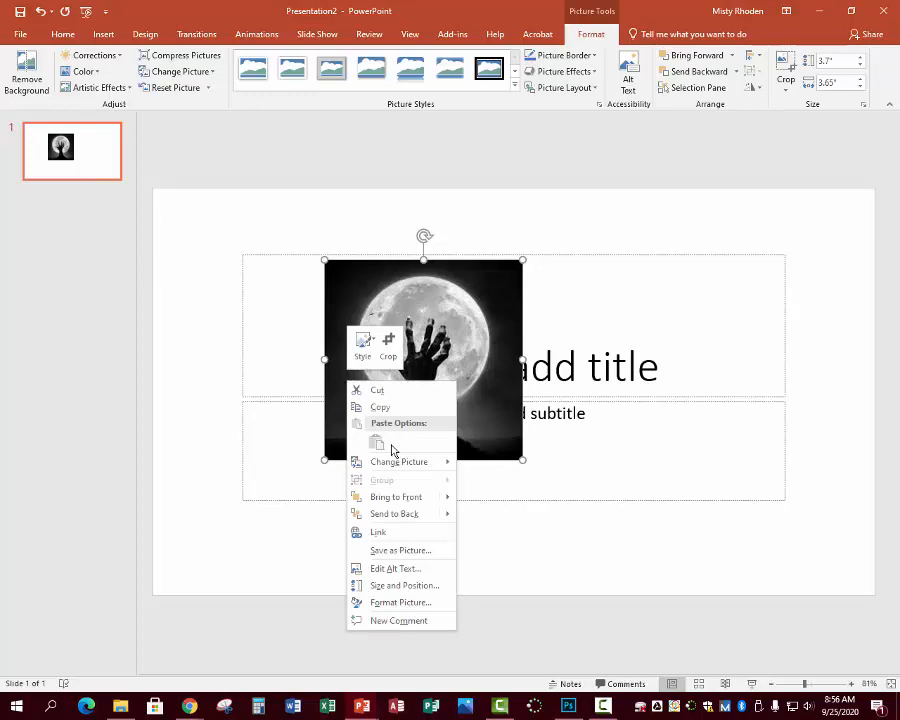
- Save the grayscale moon picture as the PNG file 'moon bw.png' in Marketing Pics > Fall
{"action": "left_click", "coordinate": [390, 551]}
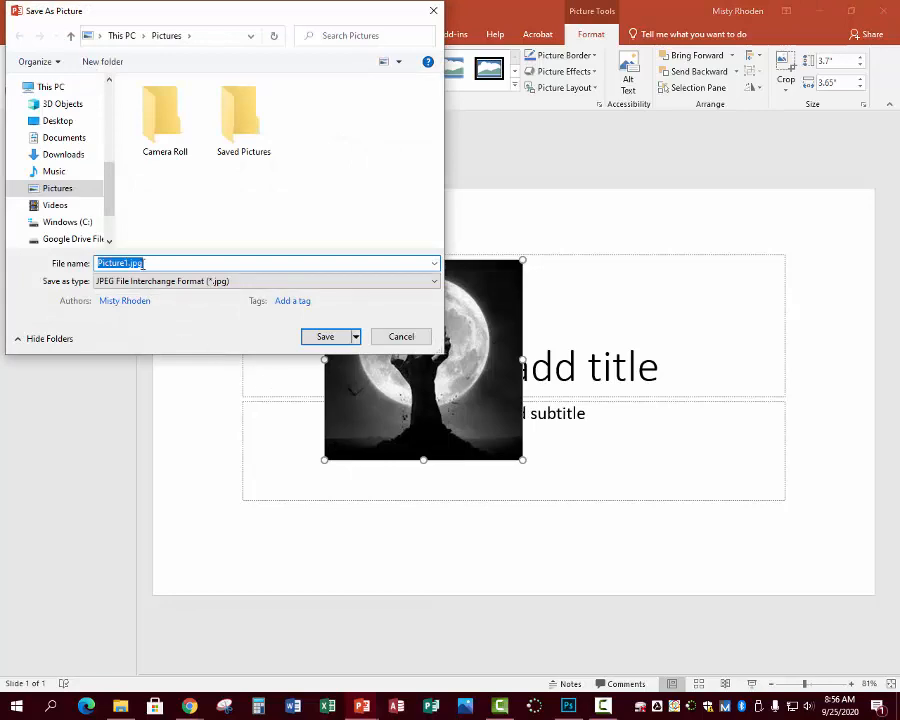
{"action": "left_click_drag", "start_coordinate": [106, 180], "coordinate": [104, 116]}
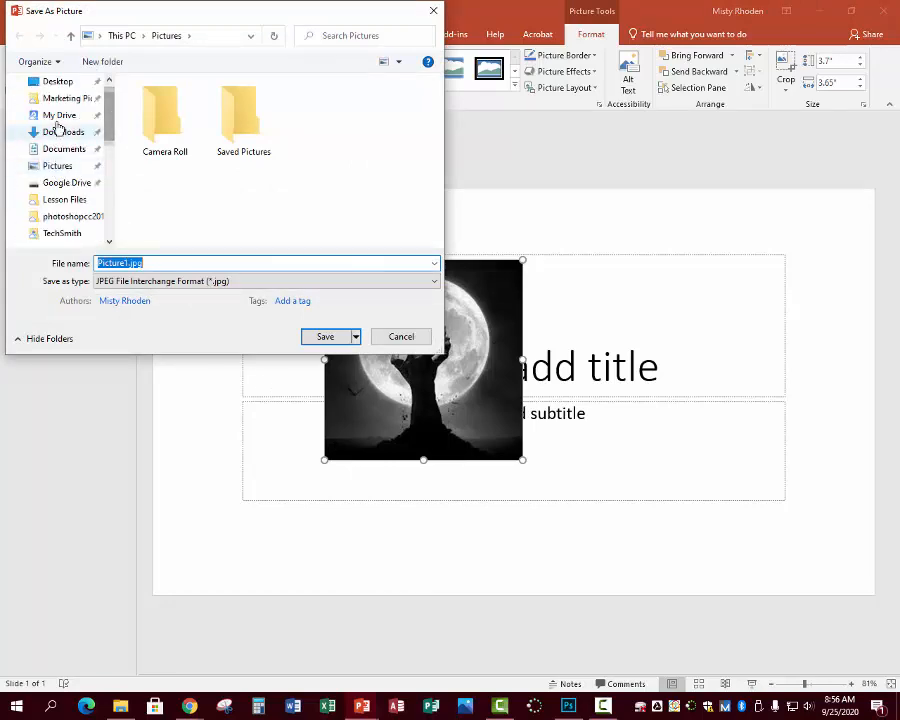
{"action": "left_click", "coordinate": [60, 99]}
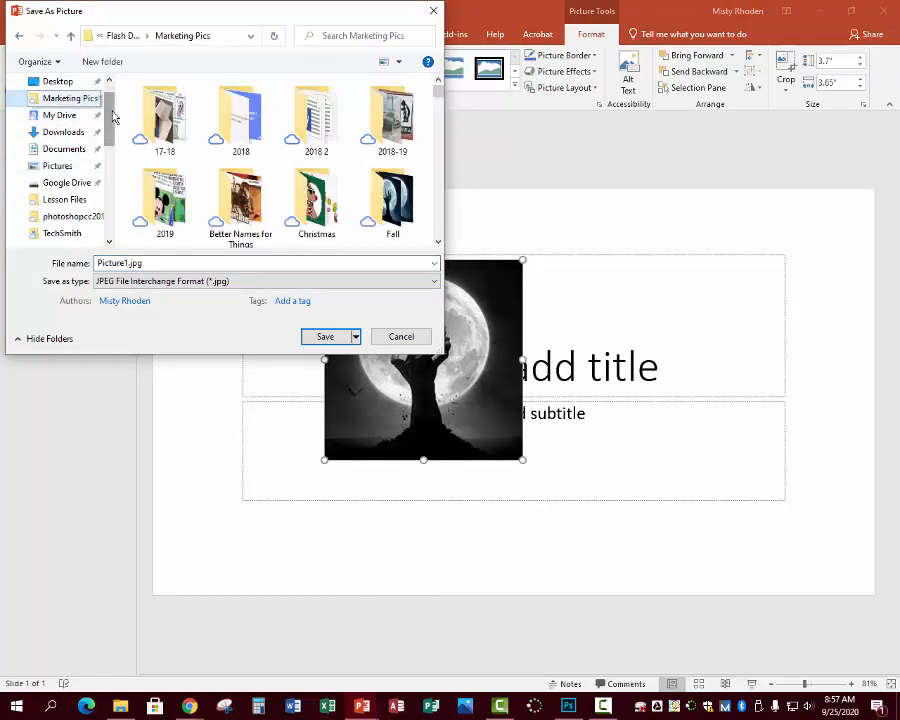
{"action": "double_click", "coordinate": [383, 200]}
{"action": "double_click", "coordinate": [163, 264]}
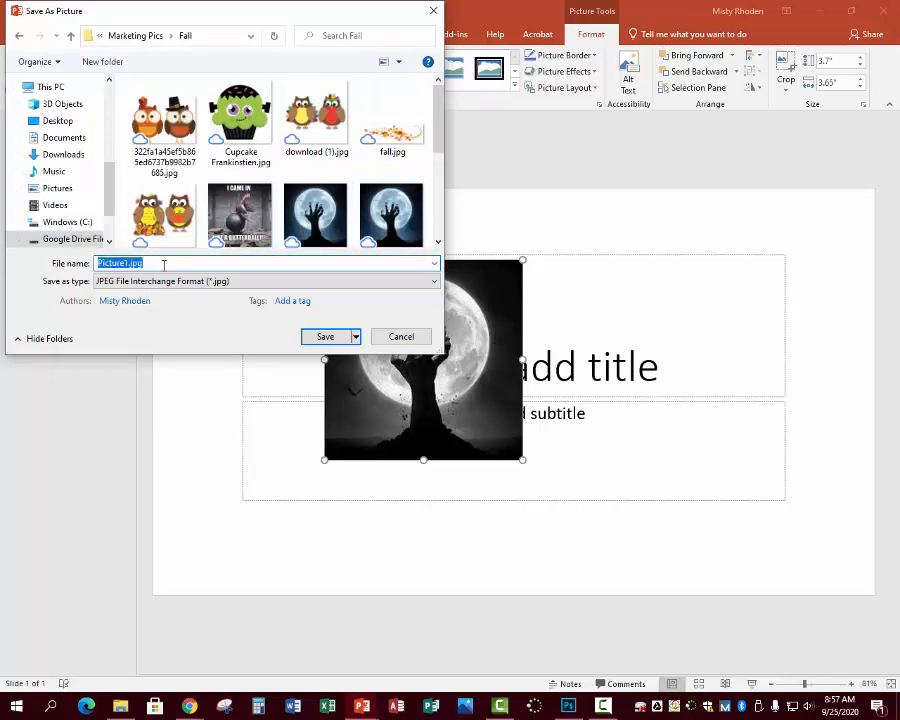
{"action": "type", "text": "moon bw"}
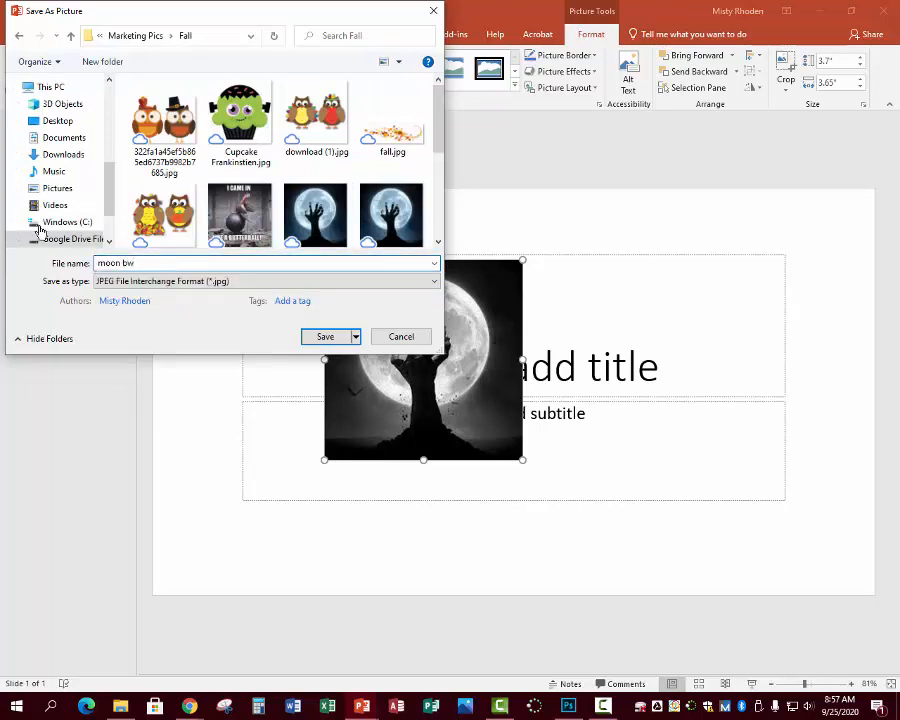
{"action": "left_click", "coordinate": [432, 283]}
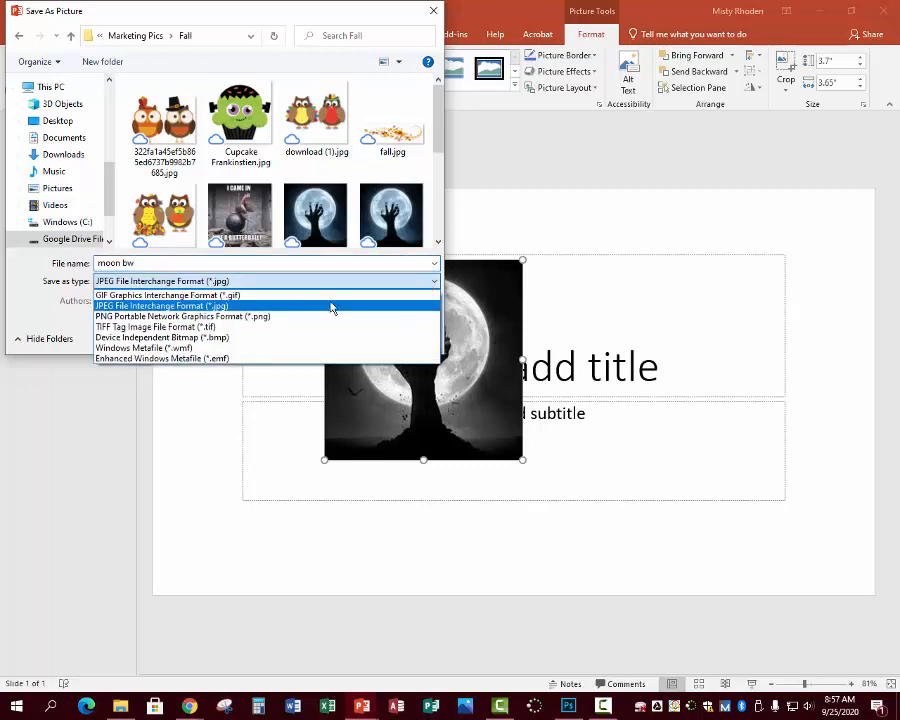
{"action": "left_click", "coordinate": [193, 318]}
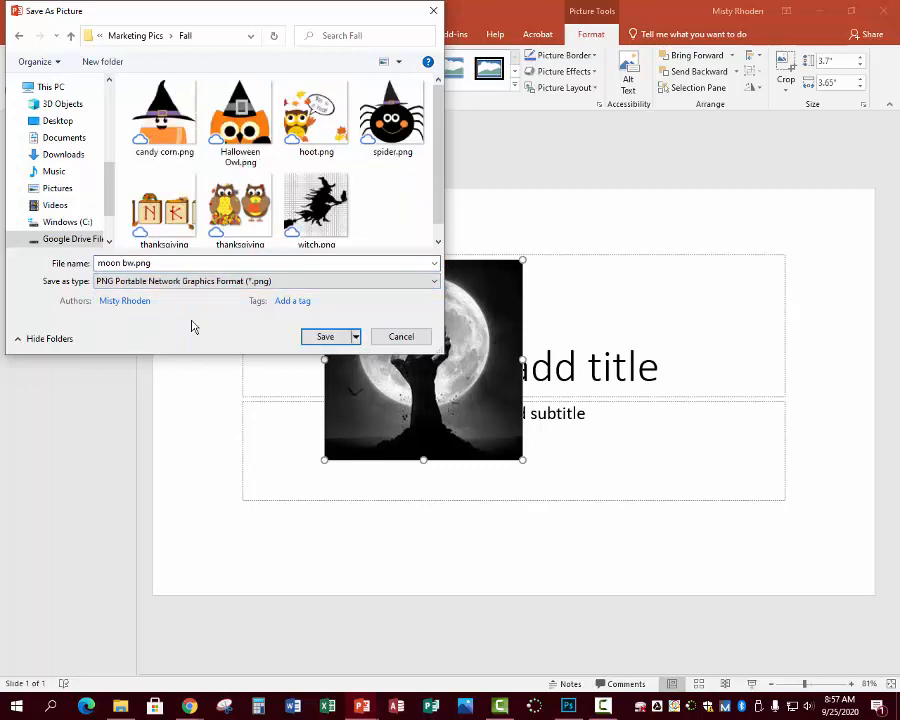
{"action": "left_click", "coordinate": [330, 337]}
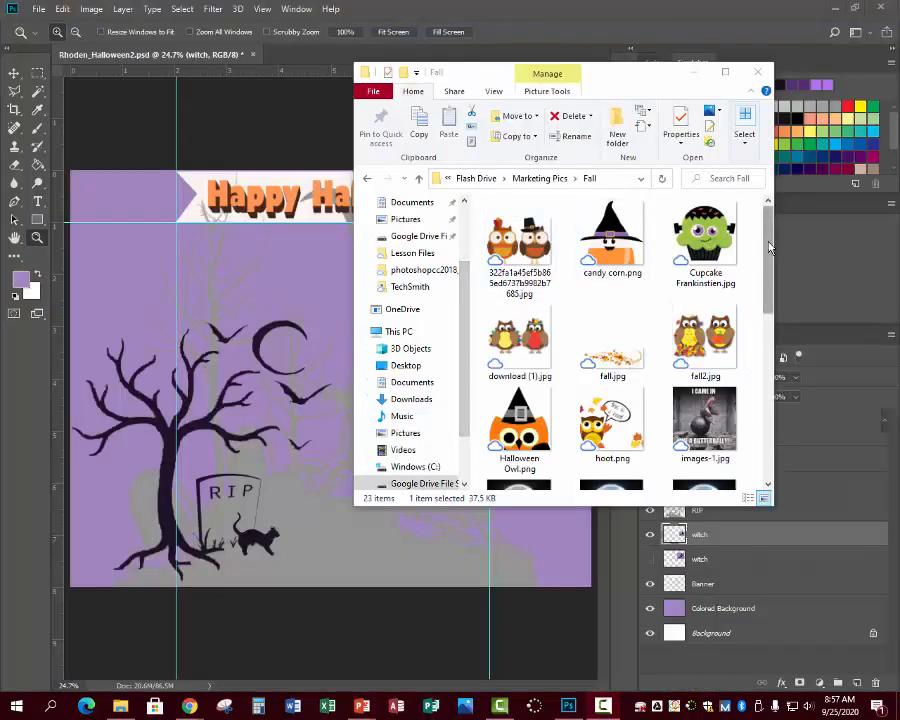
- Drag moon bw.png from the Fall folder onto the Photoshop canvas
{"action": "scroll", "coordinate": [765, 250], "scroll_direction": "down", "scroll_amount": 4}
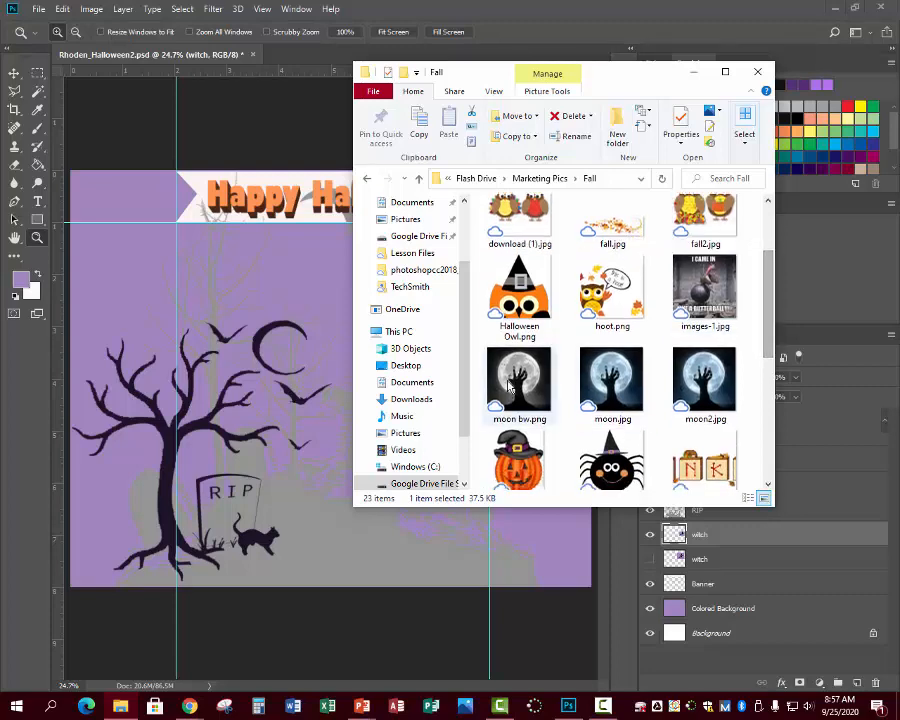
{"action": "left_click", "coordinate": [509, 387]}
{"action": "left_click_drag", "start_coordinate": [466, 383], "coordinate": [260, 350]}
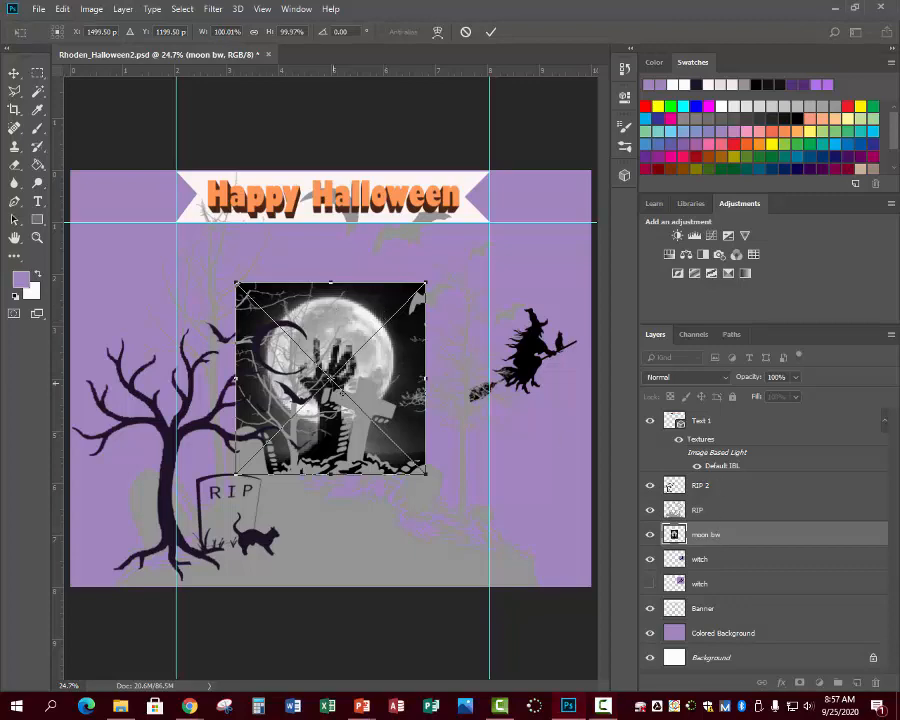
- Move and scale the moon bw layer to the card's centre beneath the banner
{"action": "left_click_drag", "start_coordinate": [341, 392], "coordinate": [342, 404]}
{"action": "left_click_drag", "start_coordinate": [338, 334], "coordinate": [358, 349]}
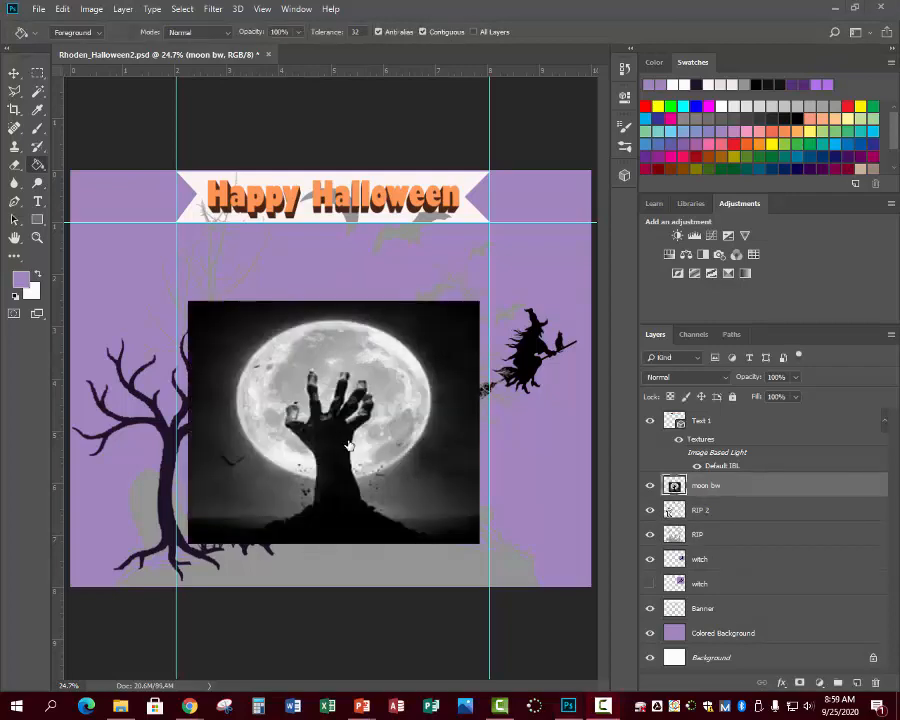
- Trace a selection around the moon and zombie hand on the moon bw layer
{"action": "right_click", "coordinate": [444, 306]}
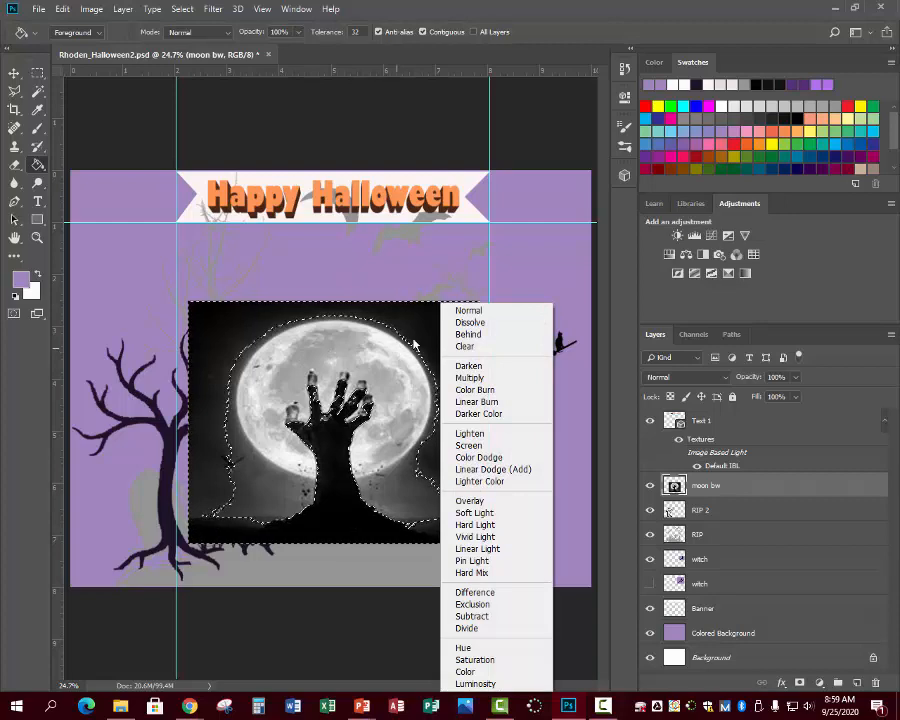
{"action": "left_click", "coordinate": [414, 343]}
{"action": "mouse_move", "coordinate": [733, 486]}
{"action": "left_mouse_down"}
{"action": "mouse_move", "coordinate": [733, 542]}
{"action": "mouse_move", "coordinate": [728, 473]}
{"action": "left_mouse_up"}
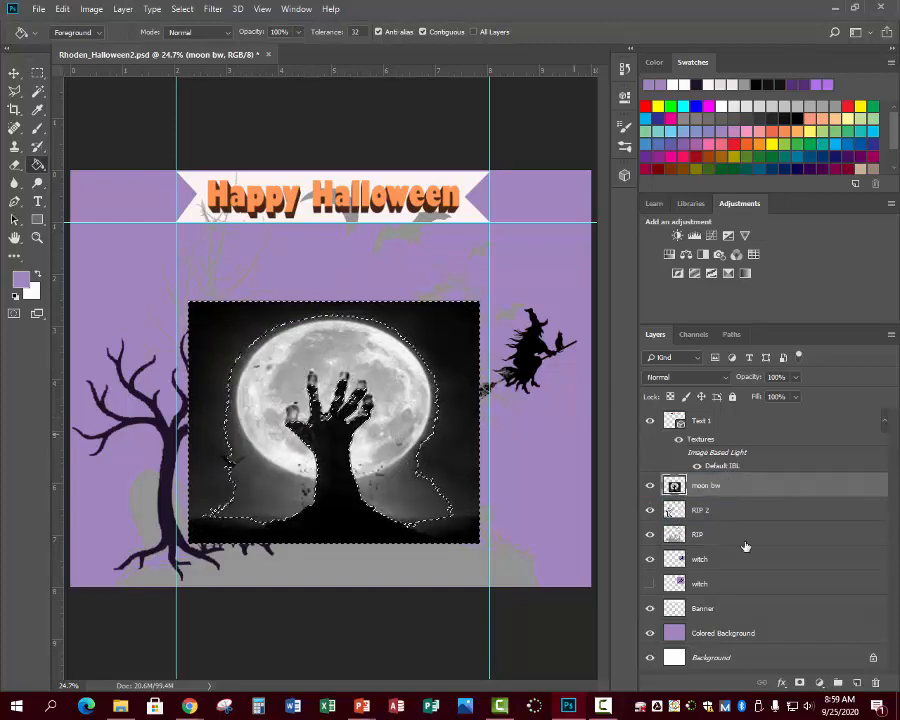
{"action": "right_click", "coordinate": [724, 485]}
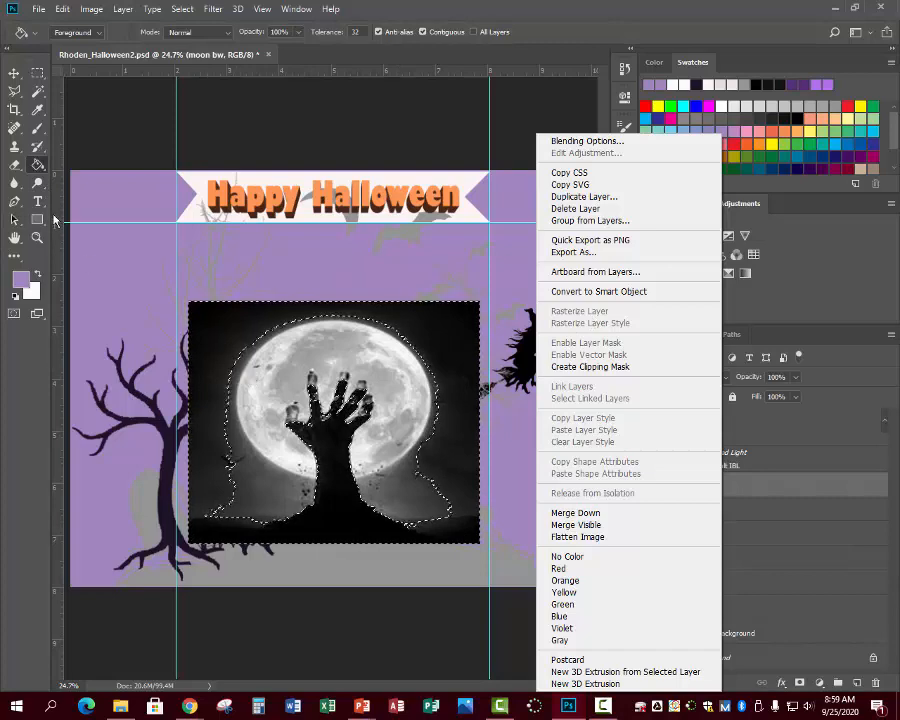
{"action": "left_click", "coordinate": [35, 168]}
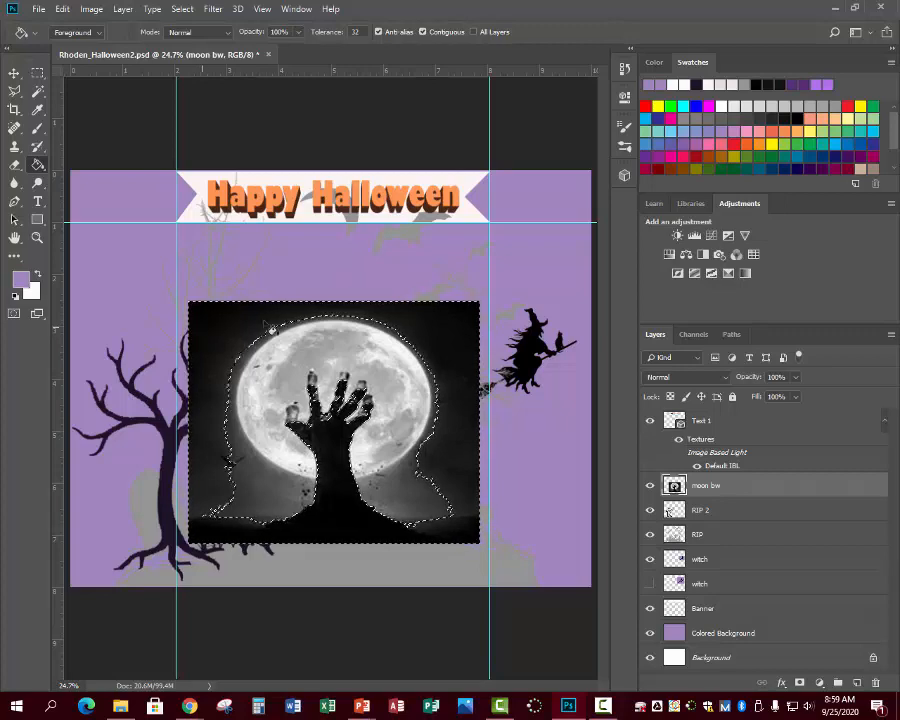
- Set the foreground to lavender a186be and paint-bucket the dark top-left corner
{"action": "key", "text": "ctrl+d"}
{"action": "key", "text": "w"}
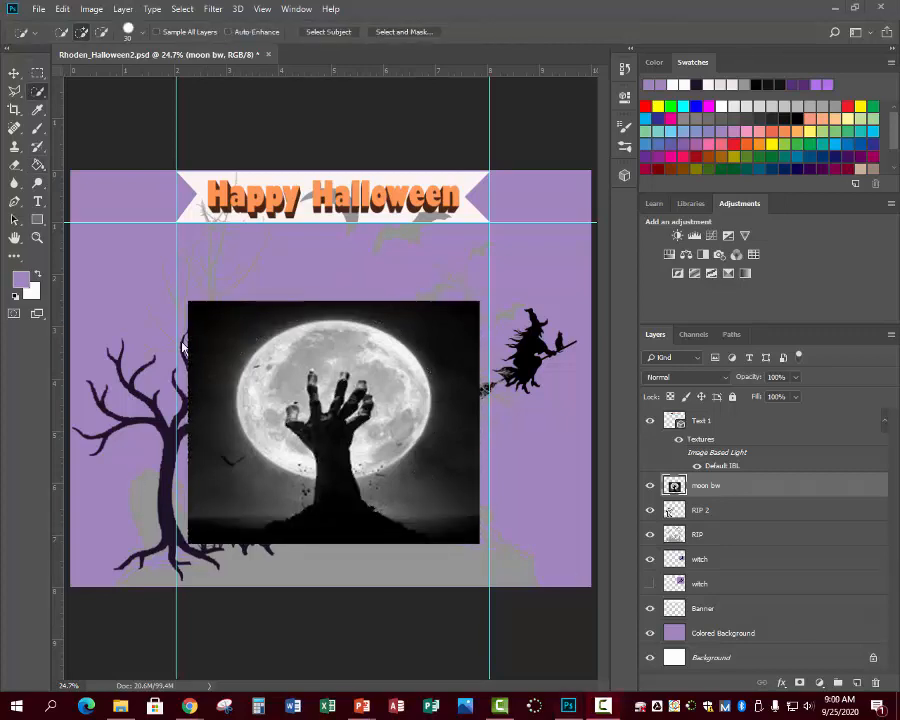
{"action": "right_click", "coordinate": [37, 92]}
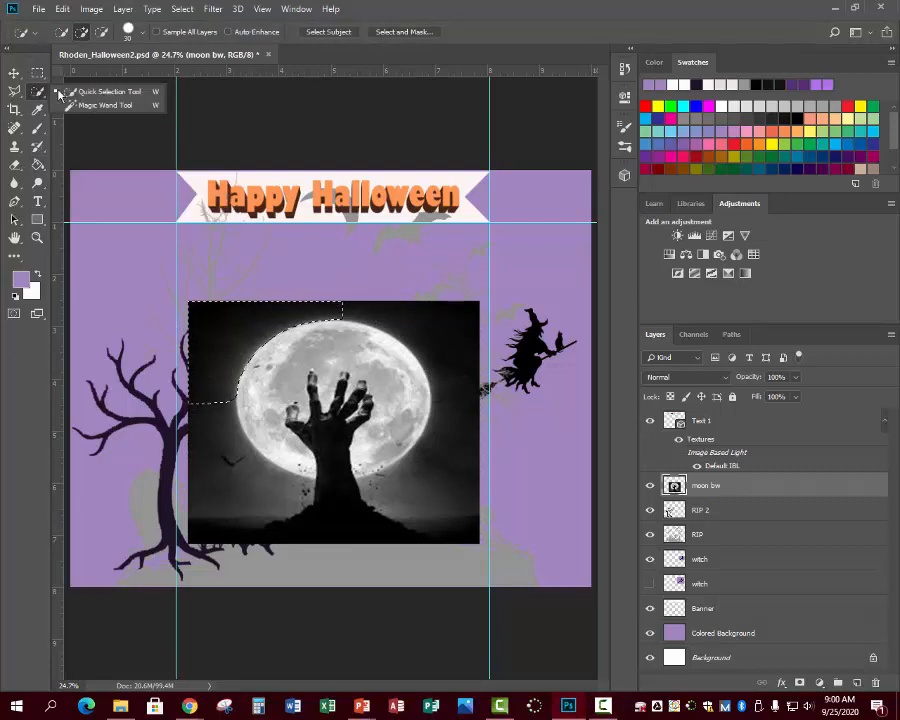
{"action": "left_click", "coordinate": [90, 92]}
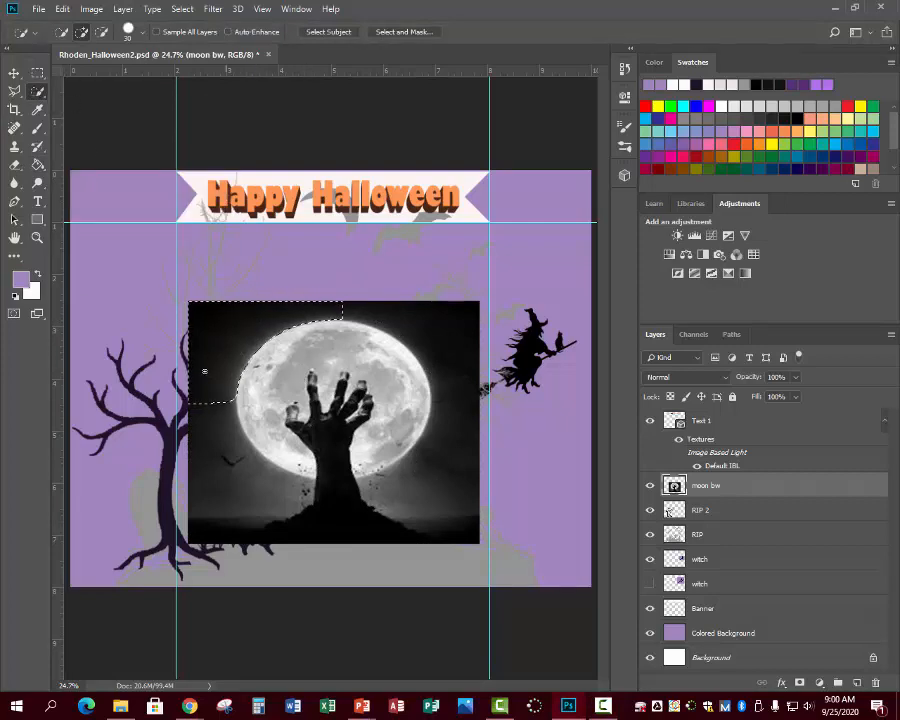
{"action": "left_click", "coordinate": [20, 279]}
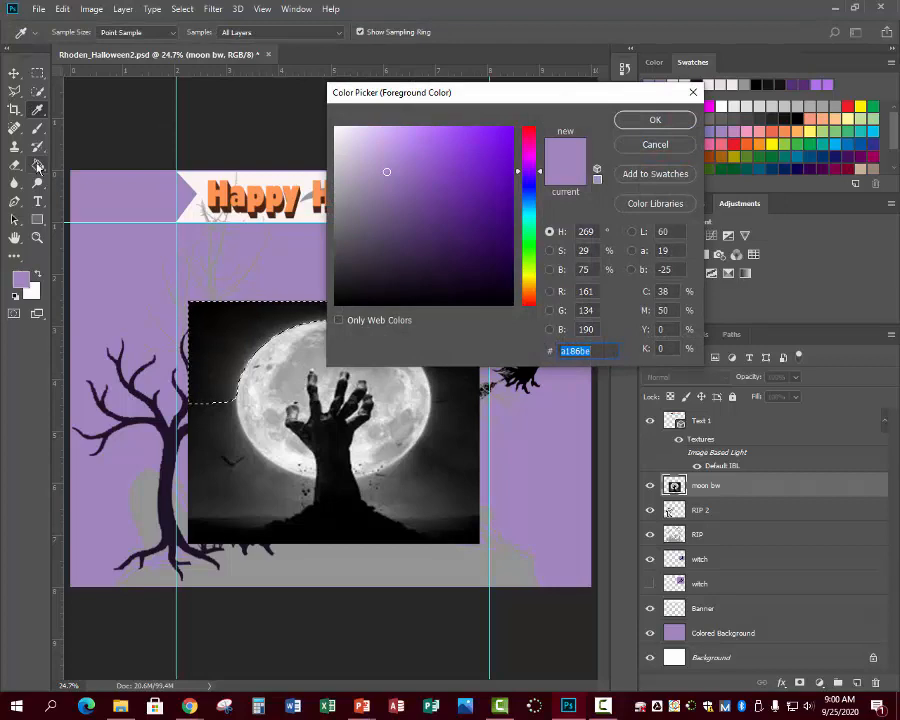
{"action": "left_click", "coordinate": [37, 168]}
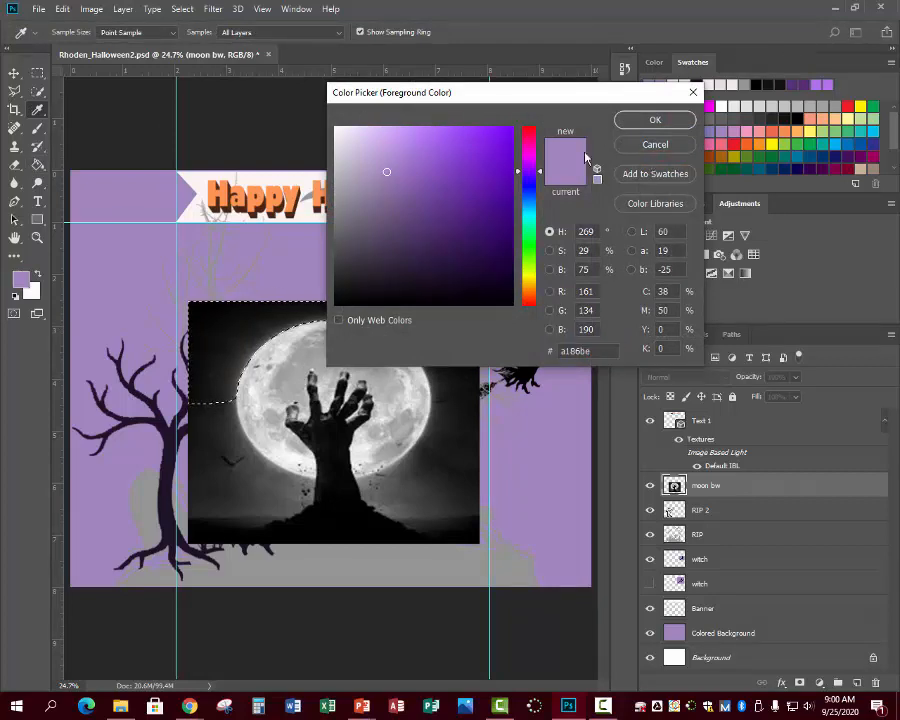
{"action": "left_click", "coordinate": [655, 119]}
{"action": "key", "text": "g"}
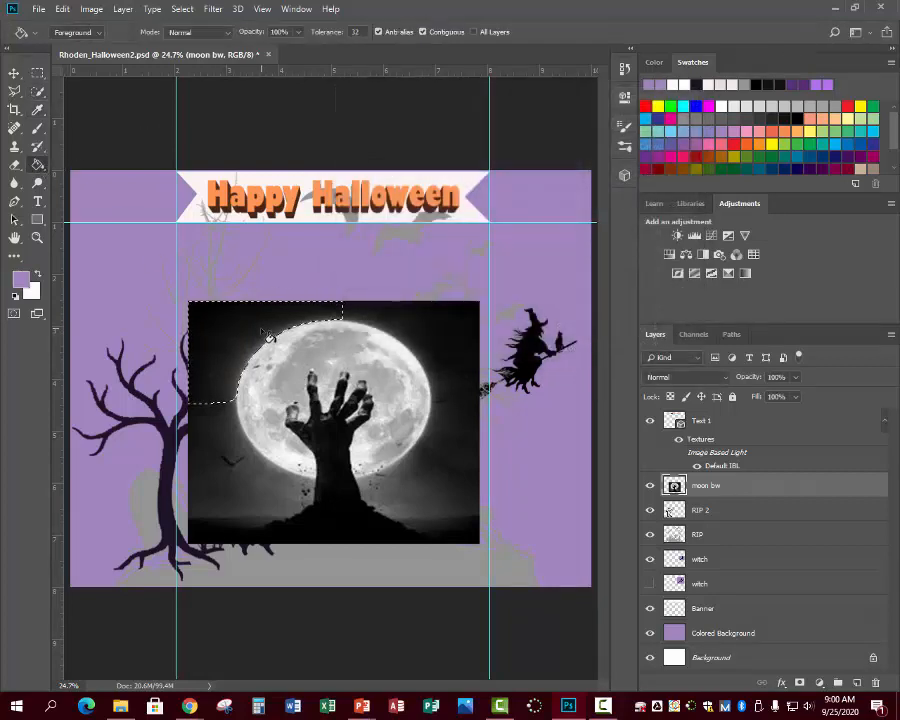
{"action": "left_click", "coordinate": [231, 342]}
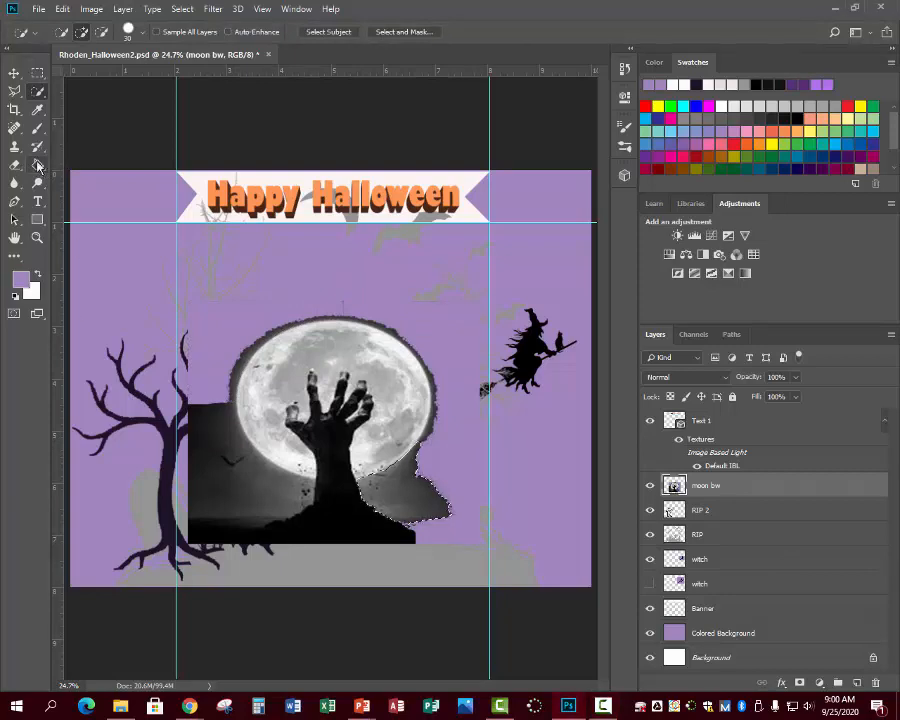
- Quick-select the dark lower-left rectangle, fill it with lavender, then deselect
{"action": "right_click", "coordinate": [44, 93]}
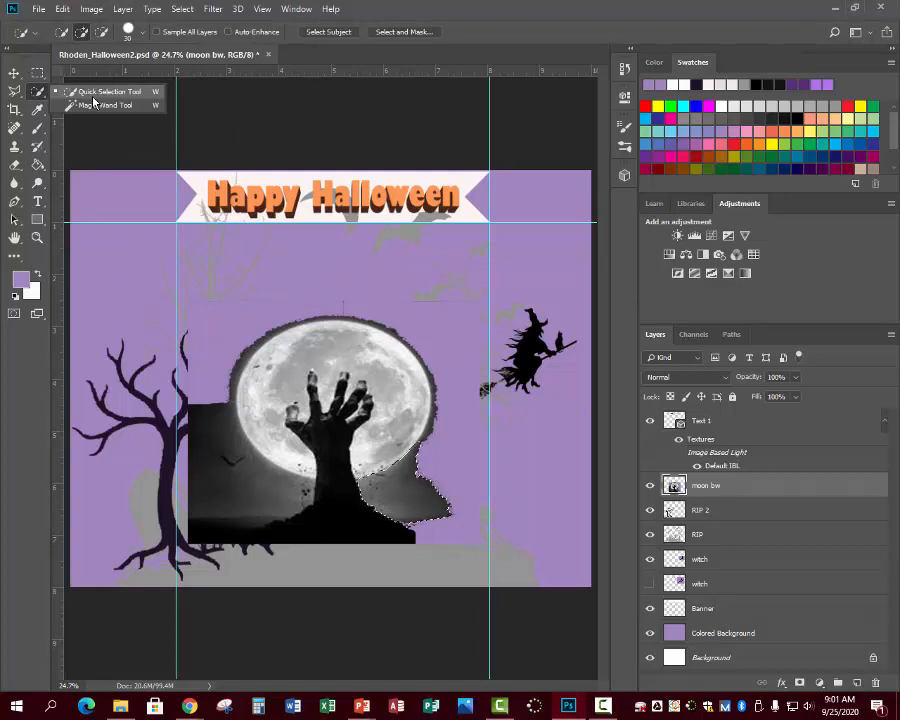
{"action": "left_click", "coordinate": [38, 167]}
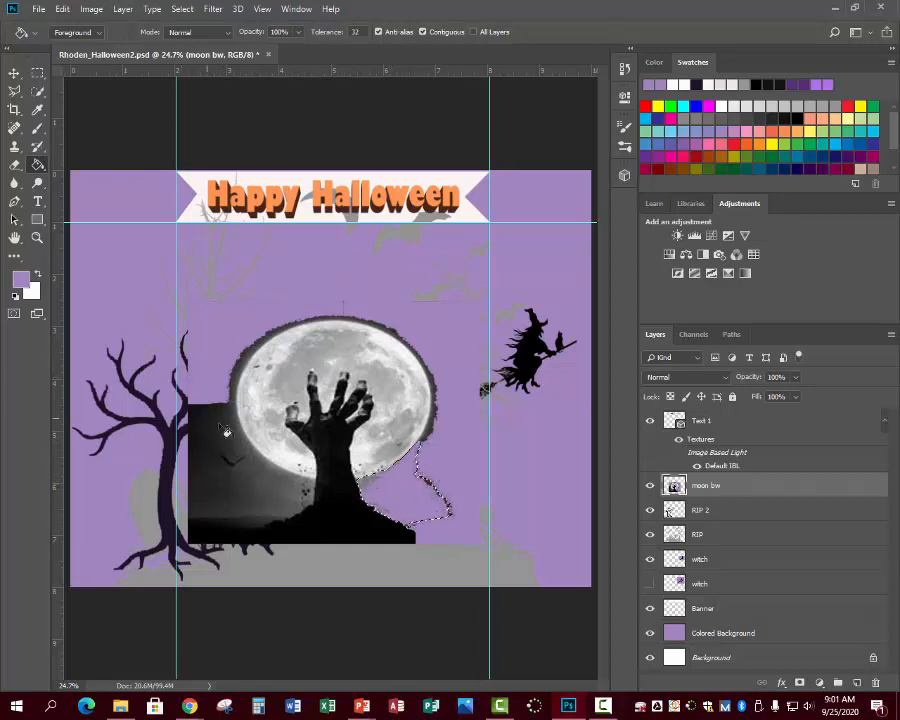
{"action": "left_click_drag", "start_coordinate": [38, 91], "coordinate": [68, 100]}
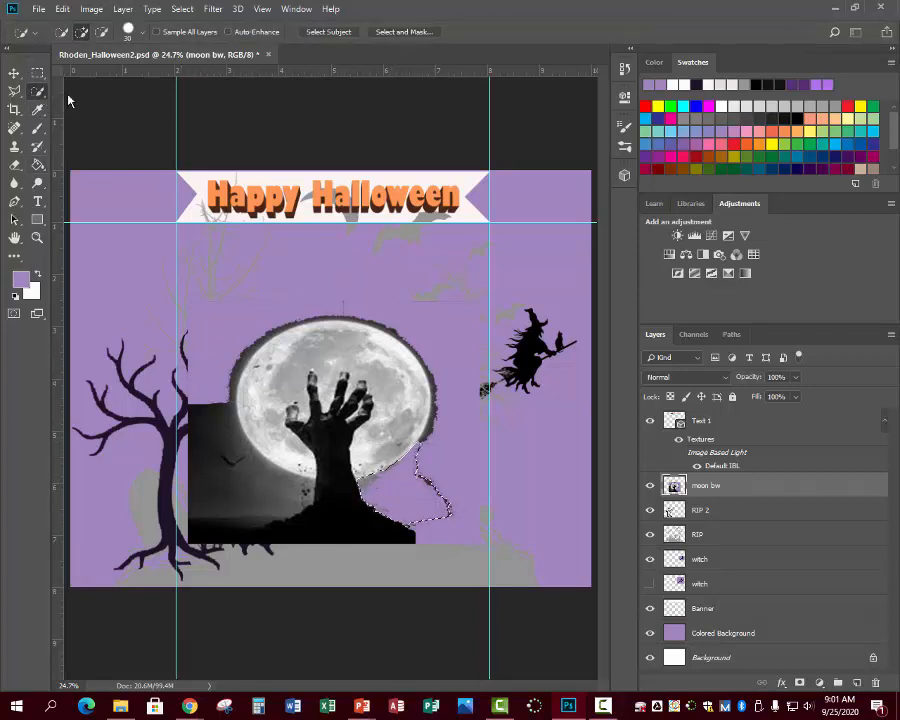
{"action": "left_click", "coordinate": [225, 412]}
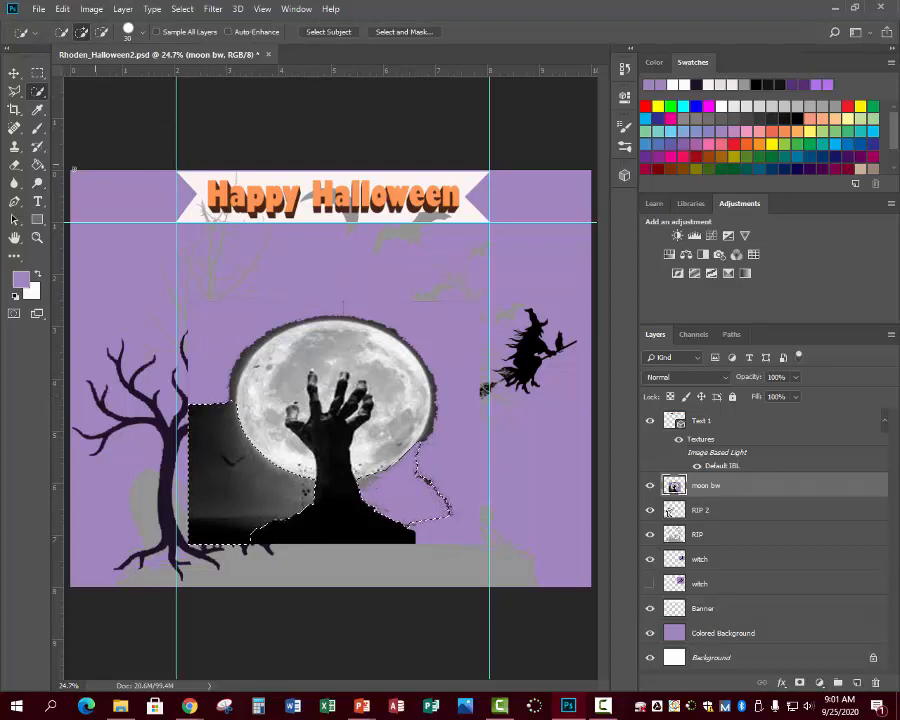
{"action": "key", "text": "g"}
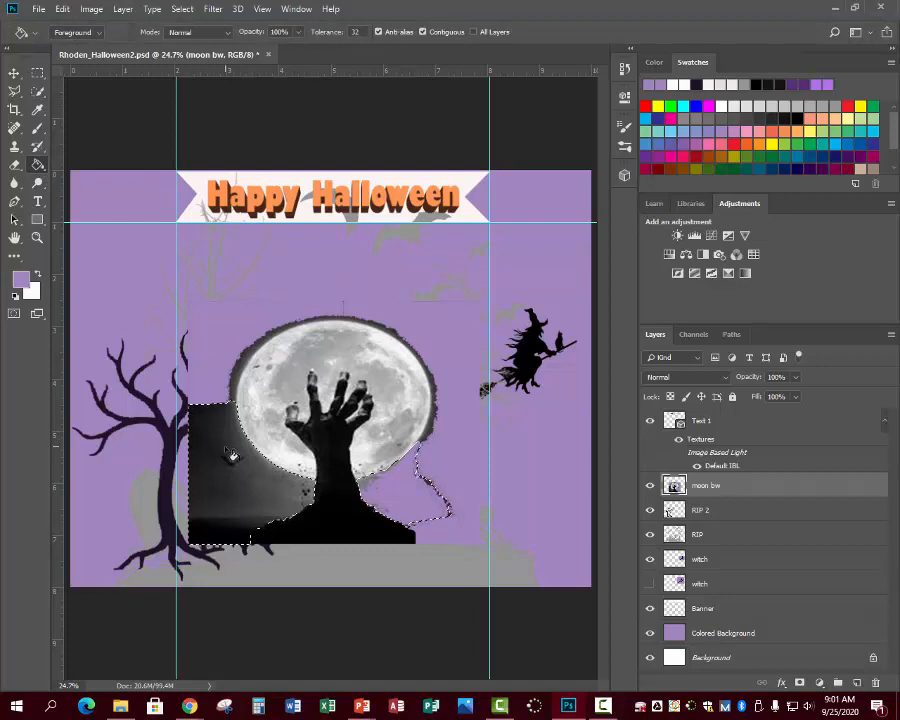
{"action": "left_click", "coordinate": [231, 457]}
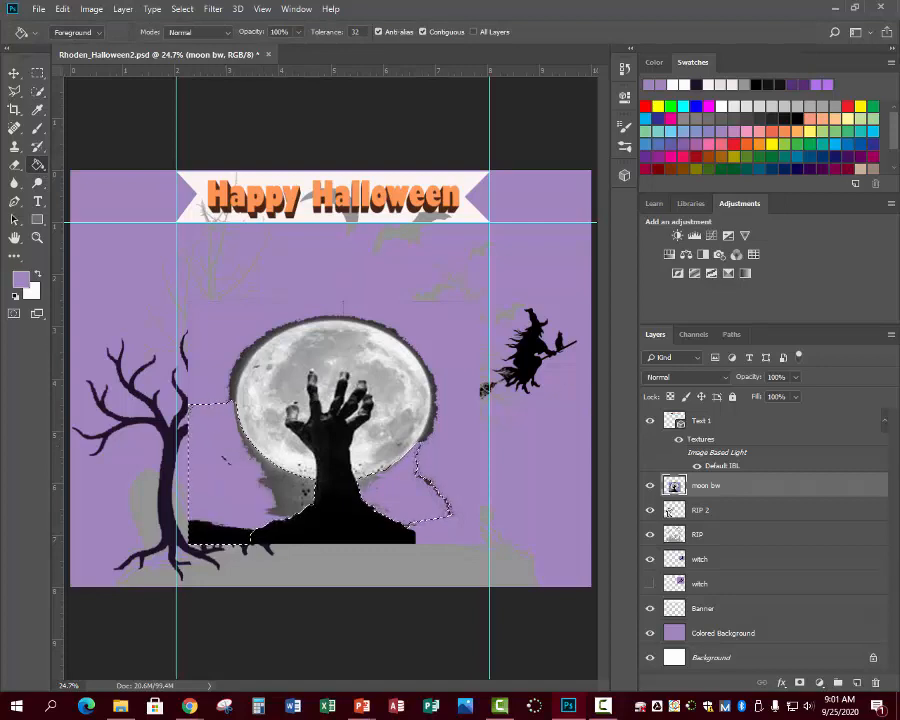
{"action": "key", "text": "ctrl+d"}
{"action": "key", "text": "w"}
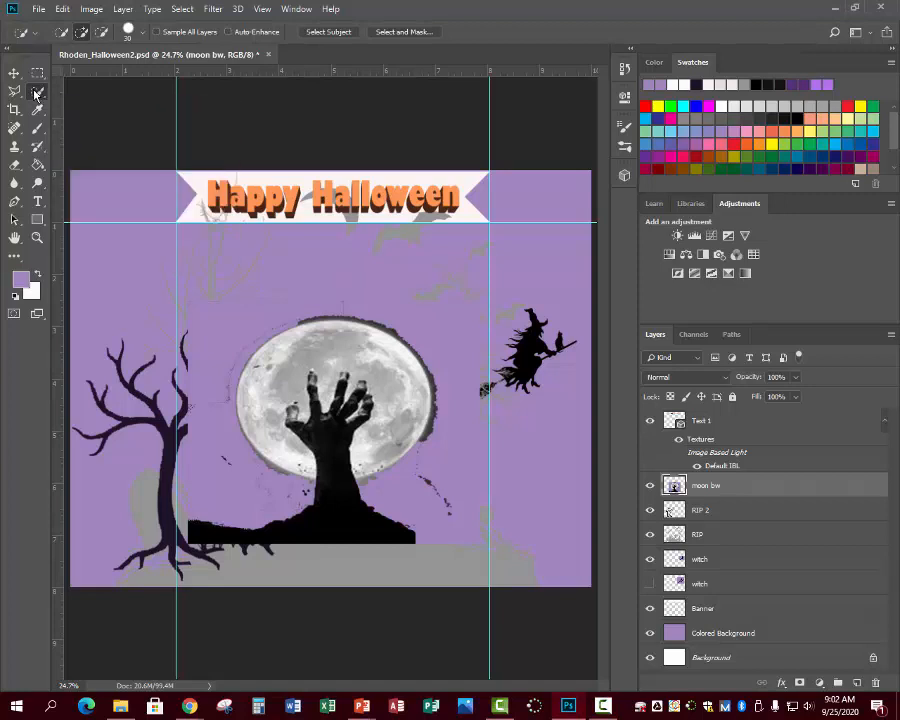
- Quick-select the dark fringe on the moon's upper-right edge and fill it with lavender
{"action": "right_click", "coordinate": [36, 94]}
{"action": "left_click", "coordinate": [106, 92]}
{"action": "mouse_move", "coordinate": [433, 393]}
{"action": "left_mouse_down"}
{"action": "mouse_move", "coordinate": [407, 338]}
{"action": "mouse_move", "coordinate": [352, 318]}
{"action": "left_mouse_up"}
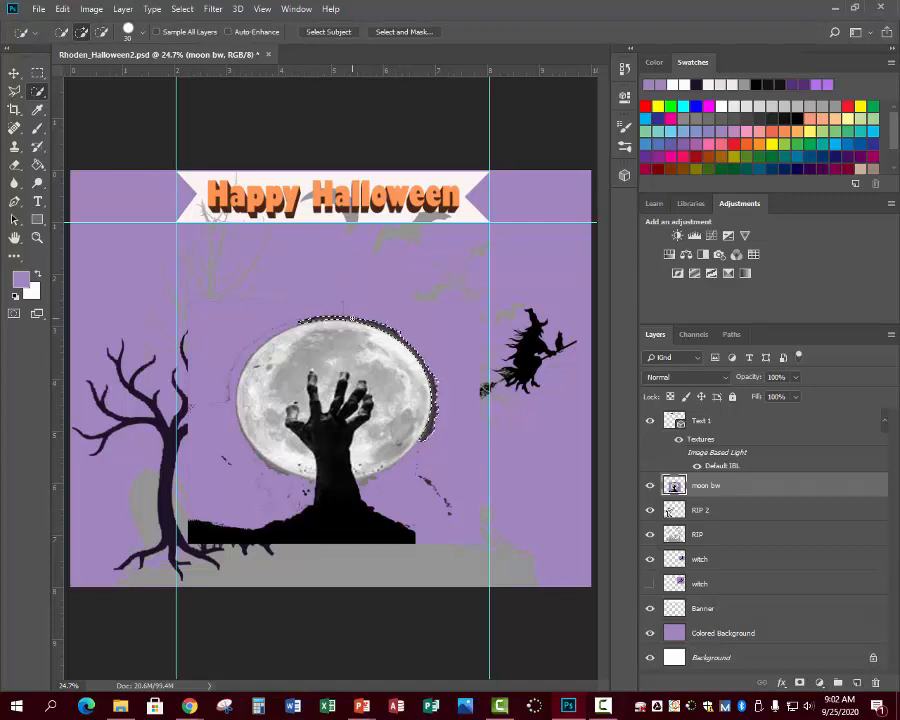
{"action": "left_click", "coordinate": [37, 165]}
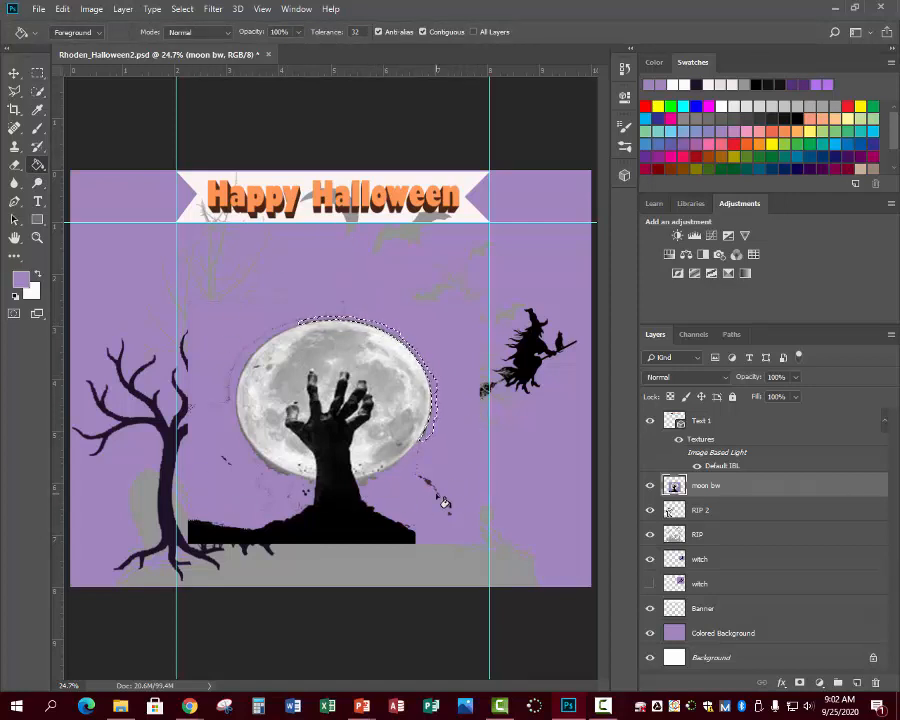
{"action": "left_click_drag", "start_coordinate": [728, 487], "coordinate": [730, 561]}
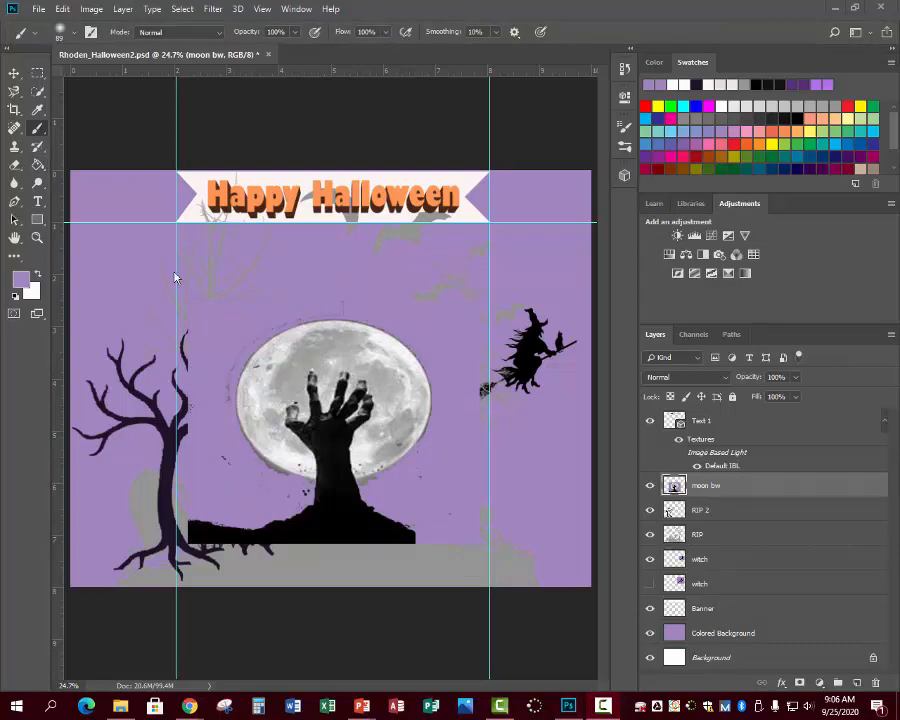
- With a Soft Round brush, paint purple over the outline and specks left of the moon and wrist
{"action": "left_click", "coordinate": [75, 34]}
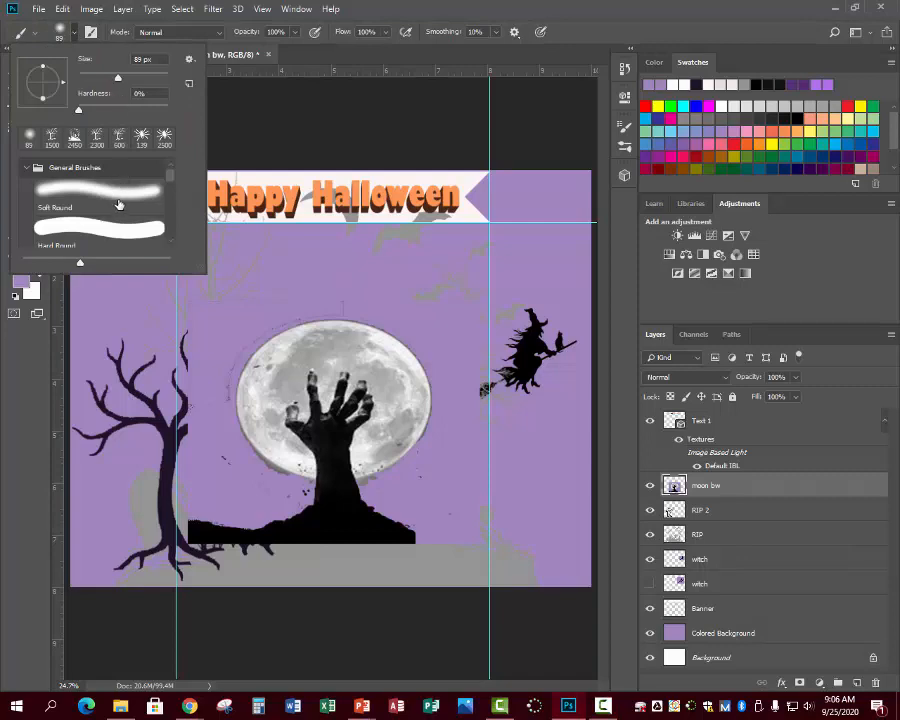
{"action": "left_click", "coordinate": [113, 195]}
{"action": "mouse_move", "coordinate": [223, 386]}
{"action": "left_mouse_down"}
{"action": "mouse_move", "coordinate": [315, 307]}
{"action": "mouse_move", "coordinate": [346, 302]}
{"action": "mouse_move", "coordinate": [275, 299]}
{"action": "mouse_move", "coordinate": [346, 307]}
{"action": "mouse_move", "coordinate": [273, 312]}
{"action": "mouse_move", "coordinate": [233, 306]}
{"action": "mouse_move", "coordinate": [271, 300]}
{"action": "mouse_move", "coordinate": [202, 301]}
{"action": "left_mouse_up"}
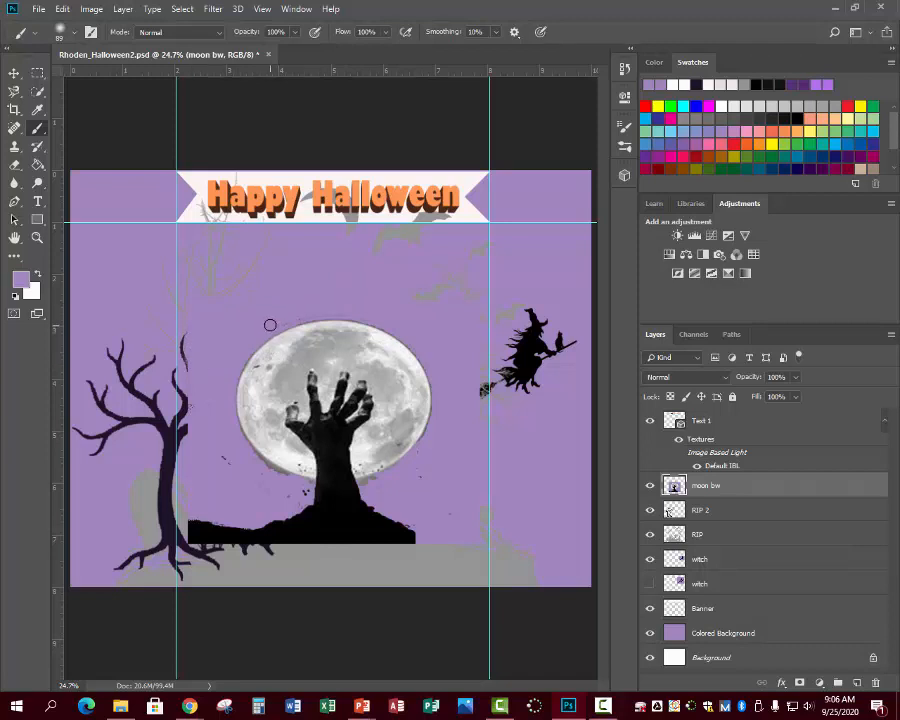
{"action": "left_click_drag", "start_coordinate": [233, 455], "coordinate": [221, 458]}
{"action": "left_click_drag", "start_coordinate": [304, 494], "coordinate": [286, 494]}
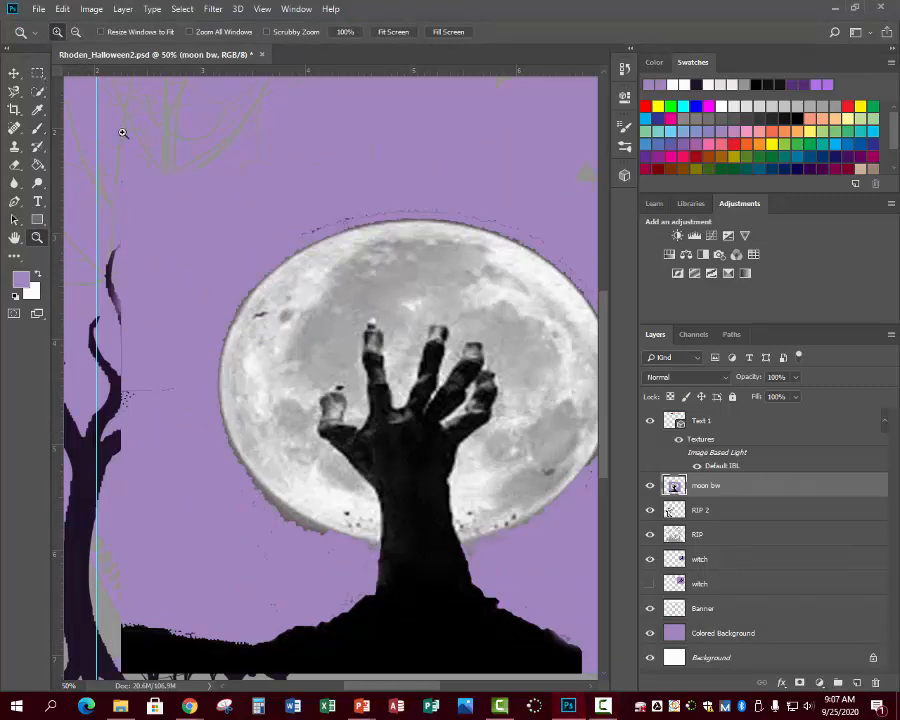
- Magnify the moon's lower edge to 200% and brush purple over its jagged grey edge and specks
{"action": "left_click", "coordinate": [281, 543]}
{"action": "left_click", "coordinate": [284, 544]}
{"action": "left_click", "coordinate": [286, 545]}
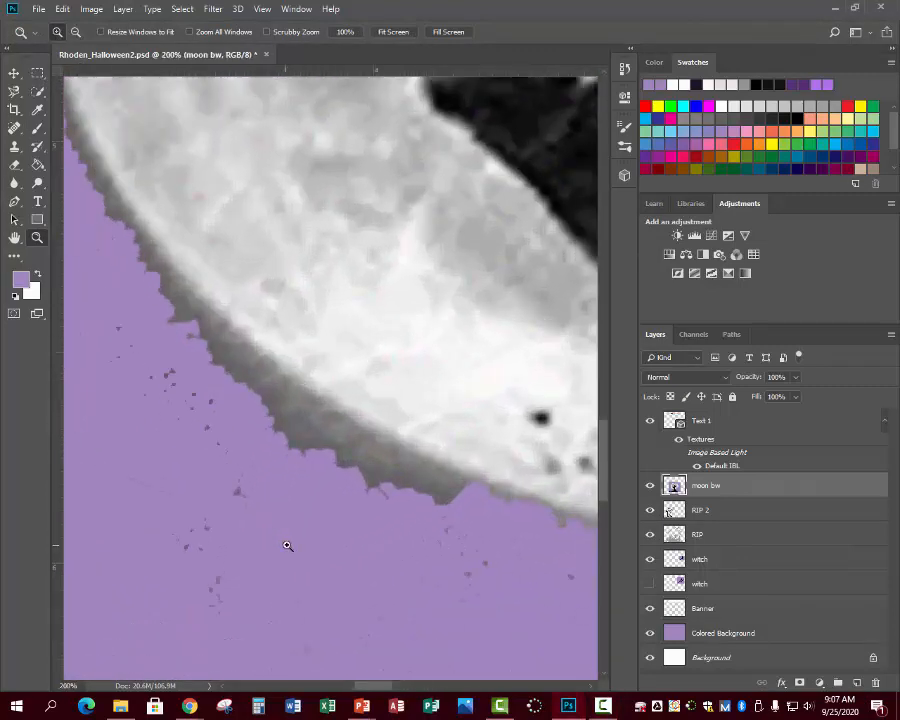
{"action": "left_click", "coordinate": [38, 128]}
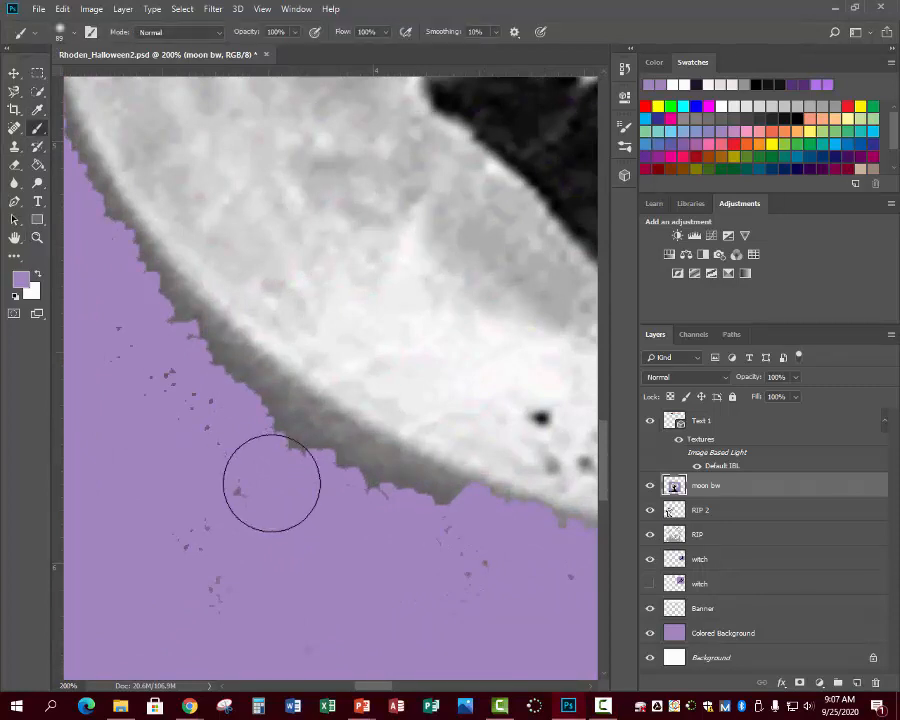
{"action": "mouse_move", "coordinate": [266, 436]}
{"action": "left_mouse_down"}
{"action": "mouse_move", "coordinate": [196, 441]}
{"action": "mouse_move", "coordinate": [230, 499]}
{"action": "mouse_move", "coordinate": [208, 564]}
{"action": "mouse_move", "coordinate": [182, 434]}
{"action": "mouse_move", "coordinate": [167, 404]}
{"action": "mouse_move", "coordinate": [135, 374]}
{"action": "left_mouse_up"}
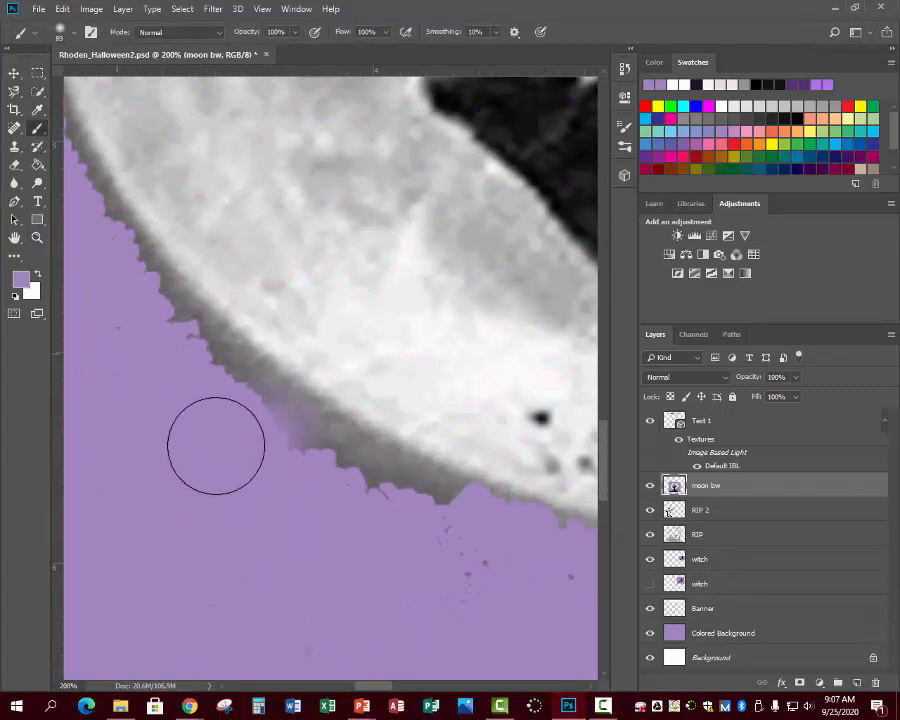
{"action": "left_click_drag", "start_coordinate": [429, 540], "coordinate": [536, 577]}
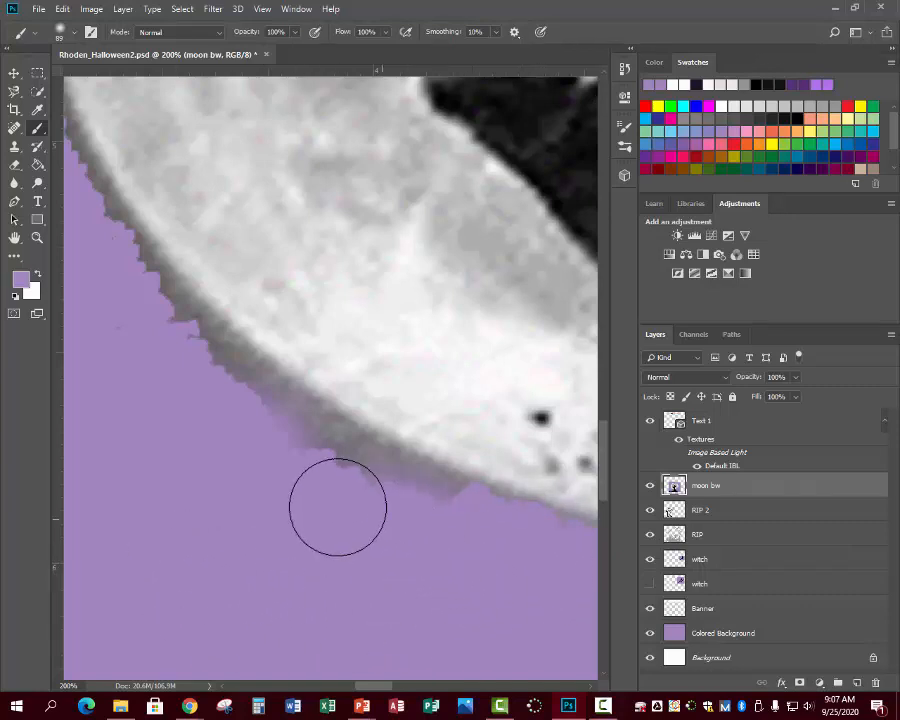
{"action": "left_click_drag", "start_coordinate": [169, 356], "coordinate": [263, 418]}
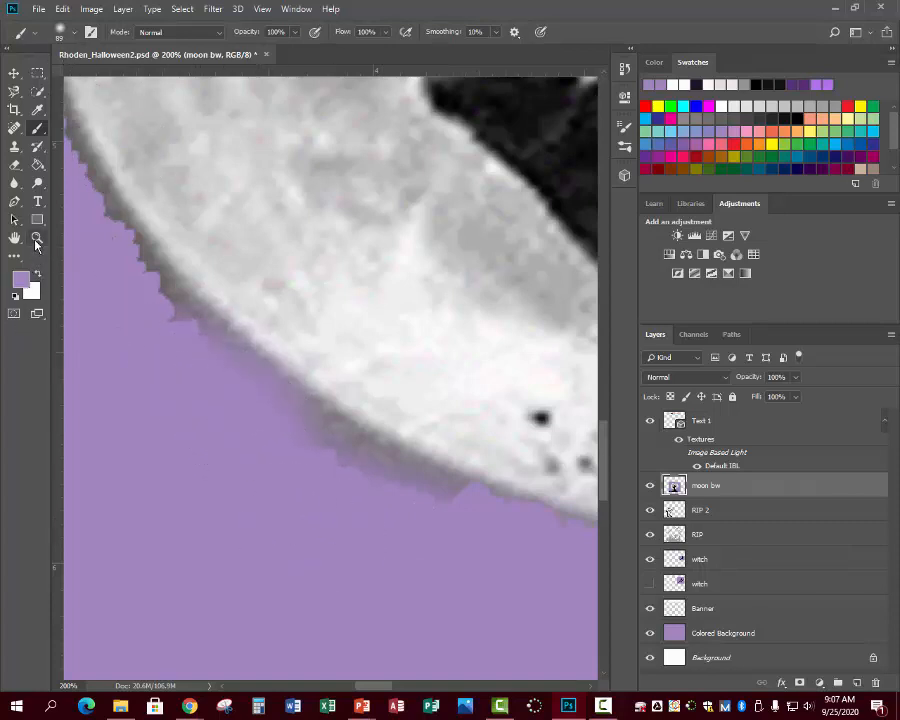
- Zoom in closer on the moon's lower edge to check the cleanup
{"action": "key", "text": "z"}
{"action": "left_click", "coordinate": [364, 502]}
{"action": "left_click", "coordinate": [364, 502]}
{"action": "left_click", "coordinate": [364, 502]}
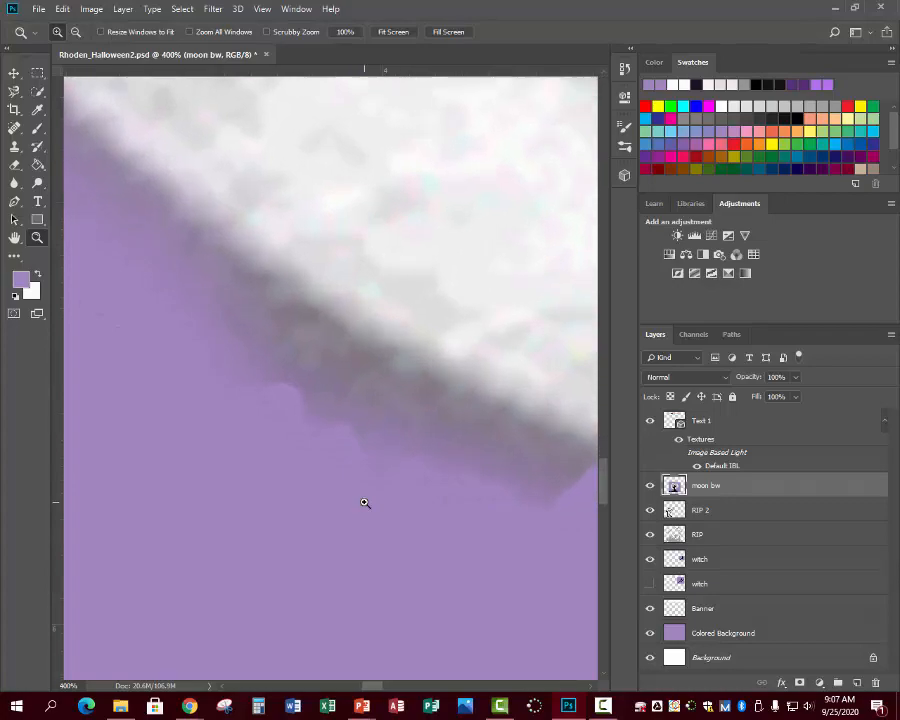
{"action": "left_click", "coordinate": [364, 502]}
{"action": "left_click", "coordinate": [364, 502]}
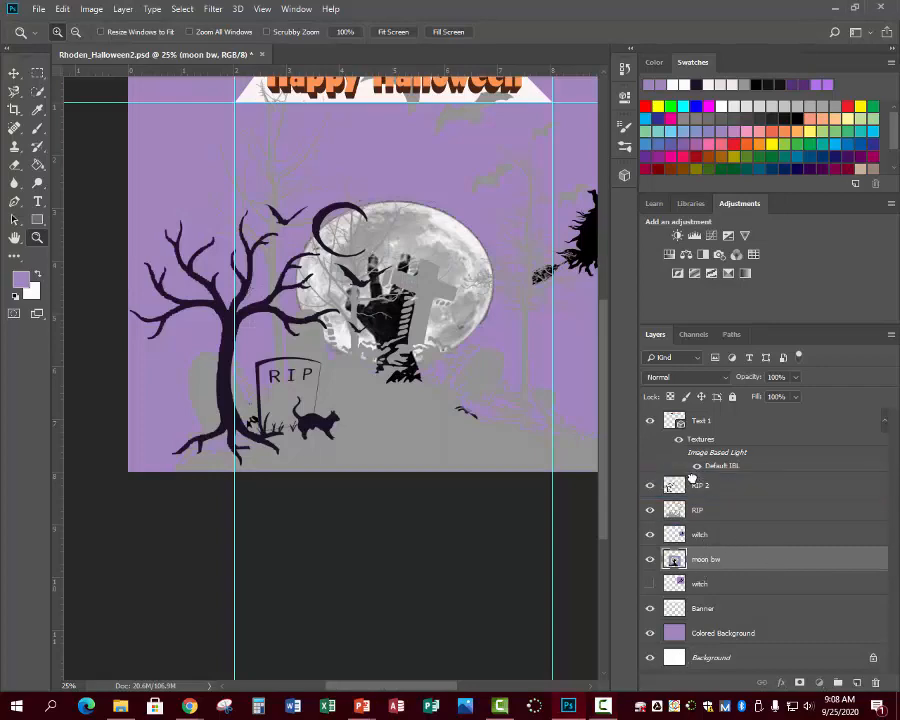
- Zoom out to the whole card and restack the moon bw layer between the witch layers
{"action": "left_click_drag", "start_coordinate": [707, 561], "coordinate": [734, 561]}
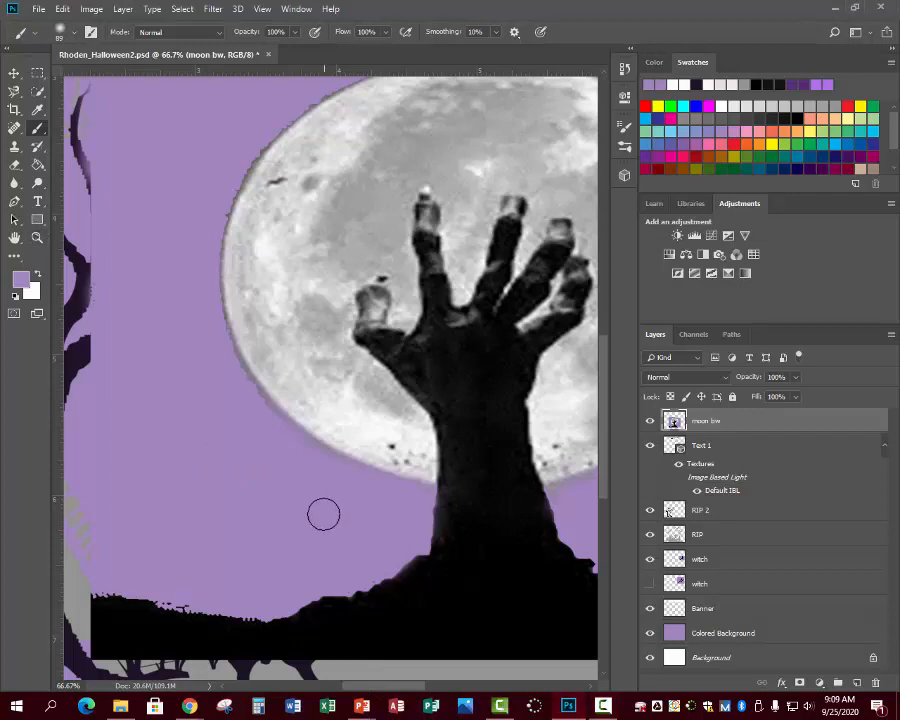
{"action": "left_click", "coordinate": [38, 239]}
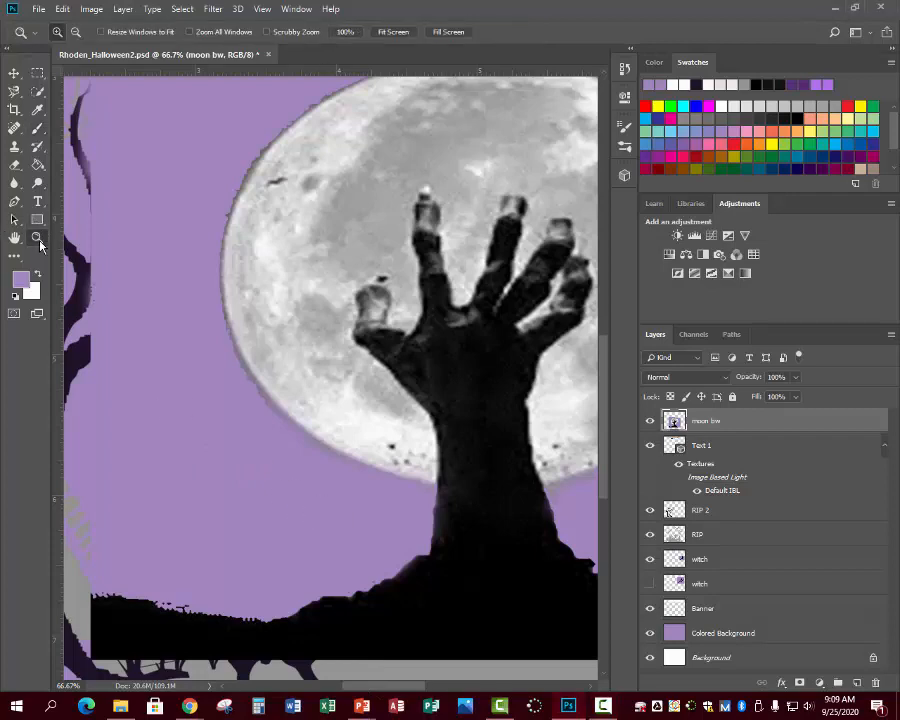
{"action": "left_click", "coordinate": [266, 464], "text": "alt"}
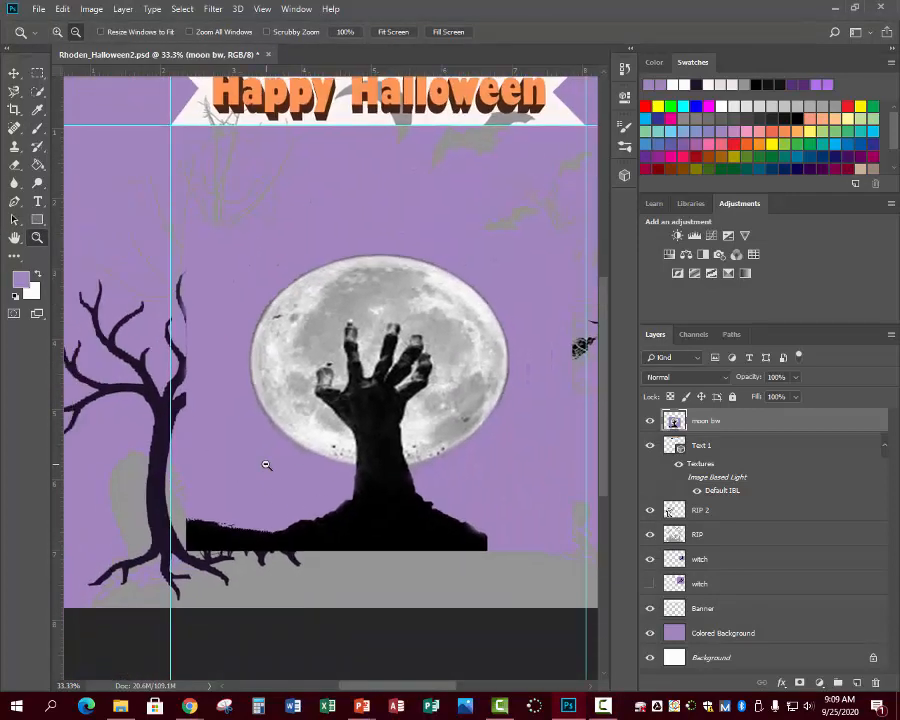
{"action": "left_click", "coordinate": [266, 464], "text": "alt"}
{"action": "left_click_drag", "start_coordinate": [394, 688], "coordinate": [411, 693]}
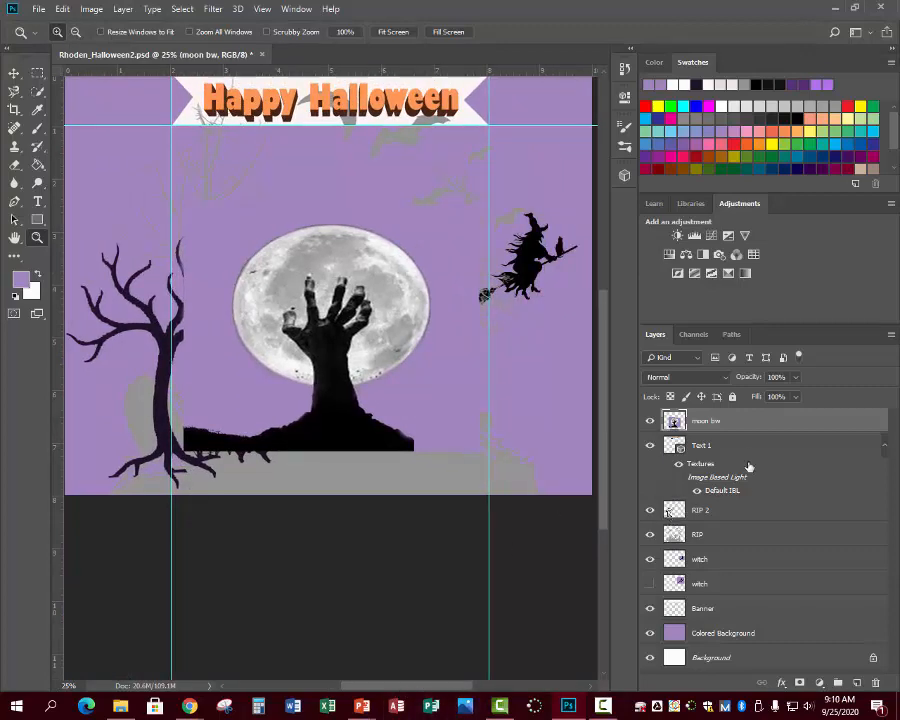
{"action": "left_click_drag", "start_coordinate": [722, 423], "coordinate": [732, 560]}
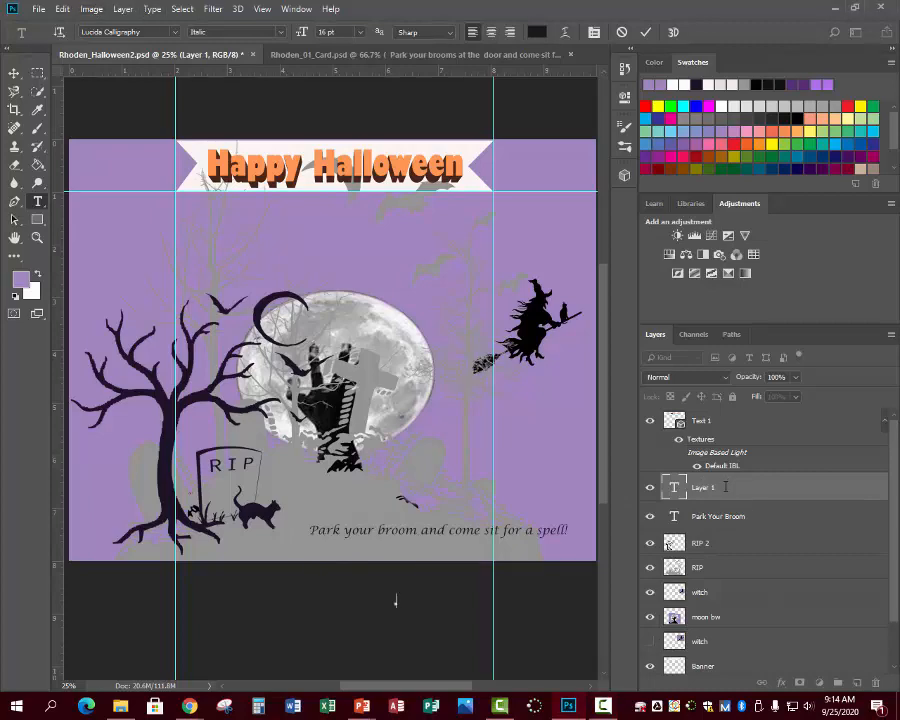
- Commit the caption text and delete the empty Layer 1 type layer
{"action": "left_click", "coordinate": [651, 490]}
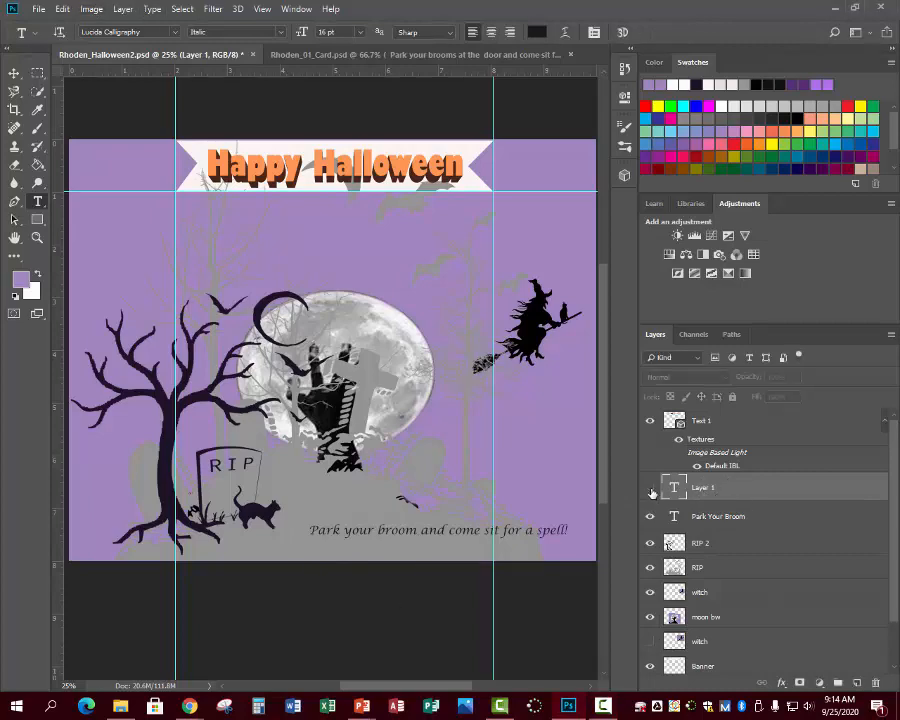
{"action": "right_click", "coordinate": [718, 488]}
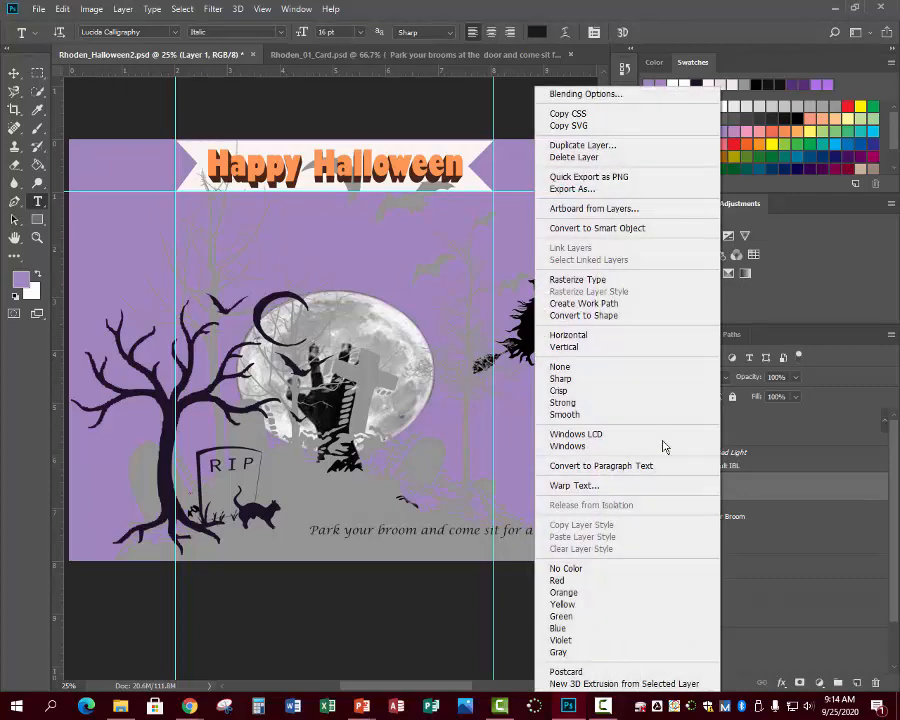
{"action": "left_click", "coordinate": [565, 157]}
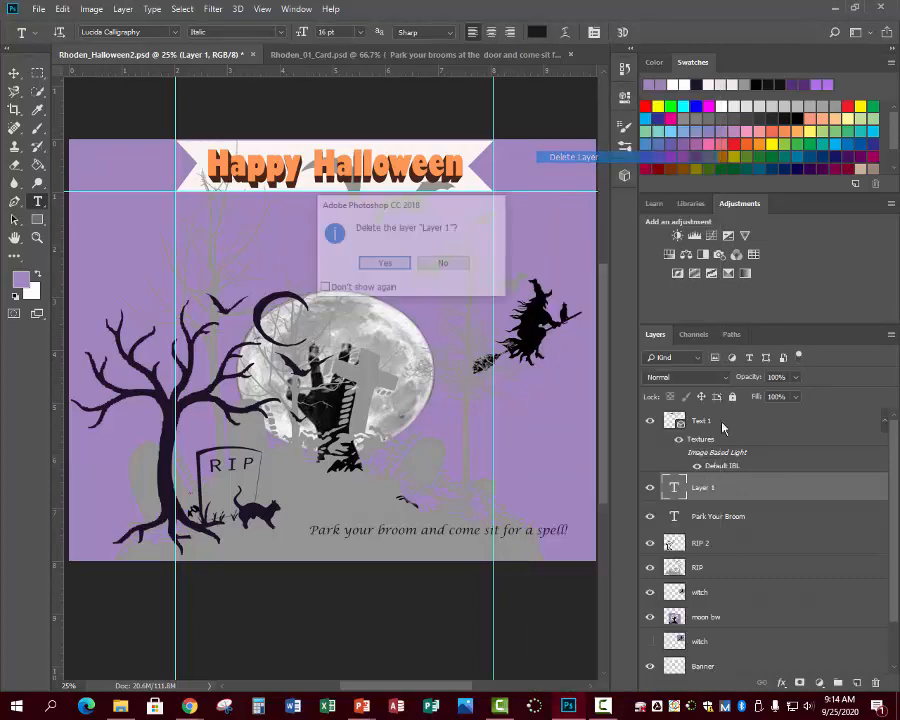
{"action": "left_click", "coordinate": [396, 266]}
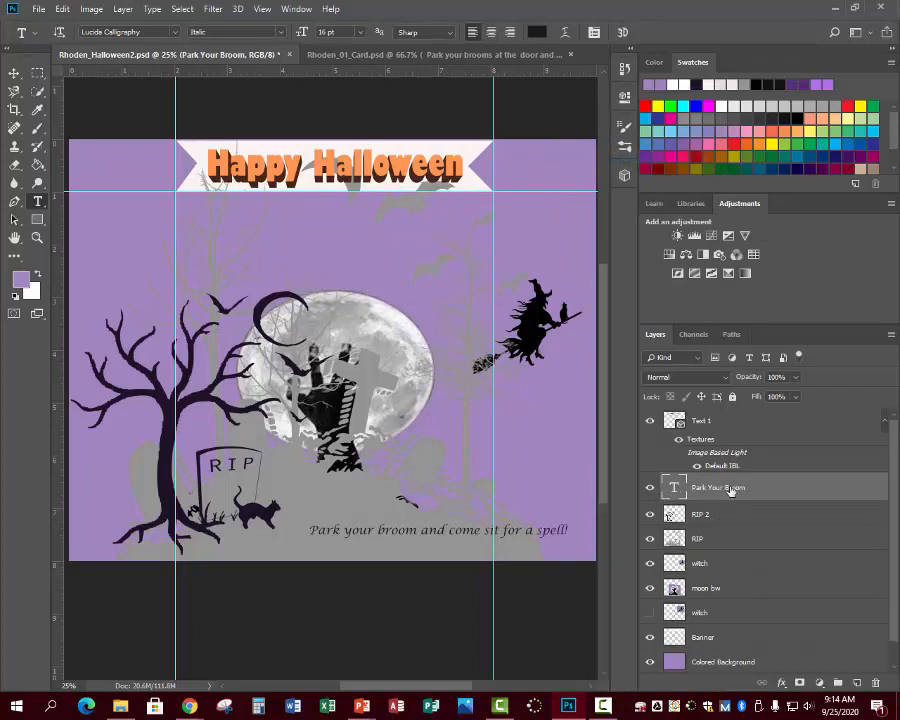
{"action": "left_click", "coordinate": [122, 9]}
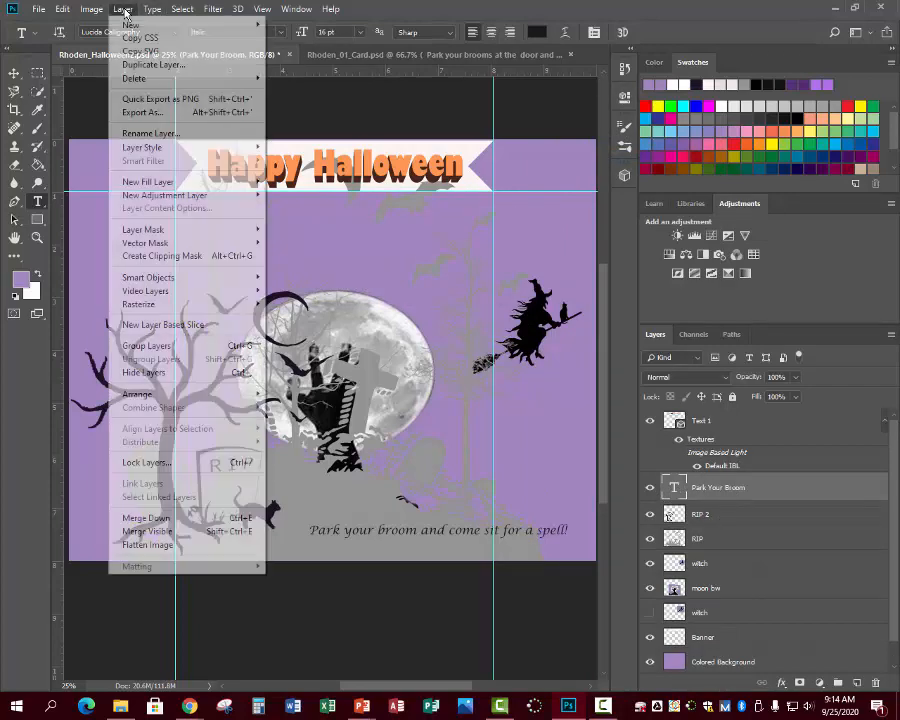
{"action": "mouse_move", "coordinate": [135, 24]}
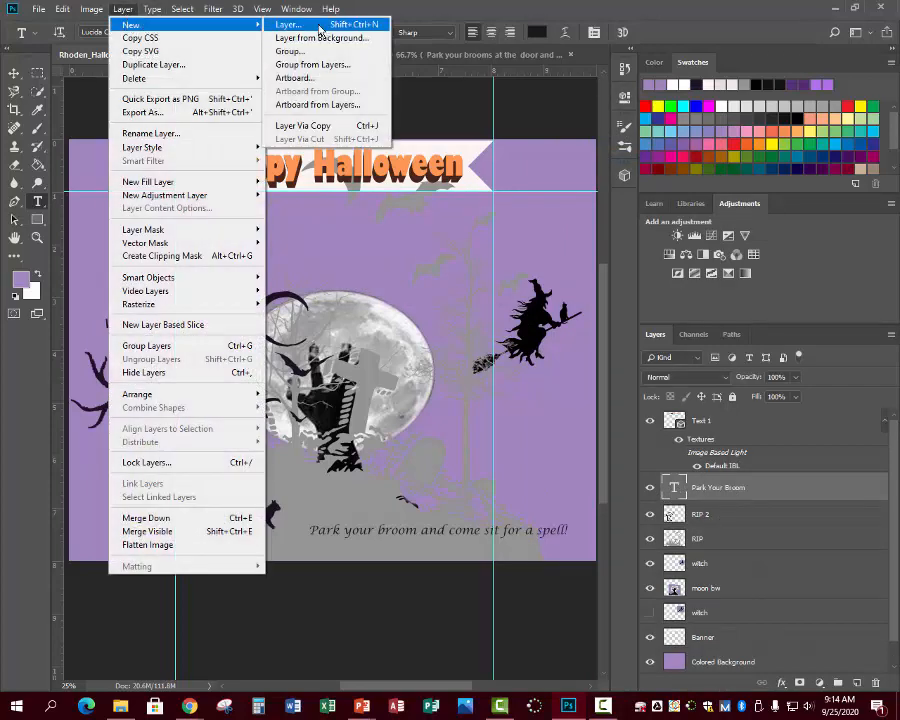
{"action": "left_click", "coordinate": [484, 588]}
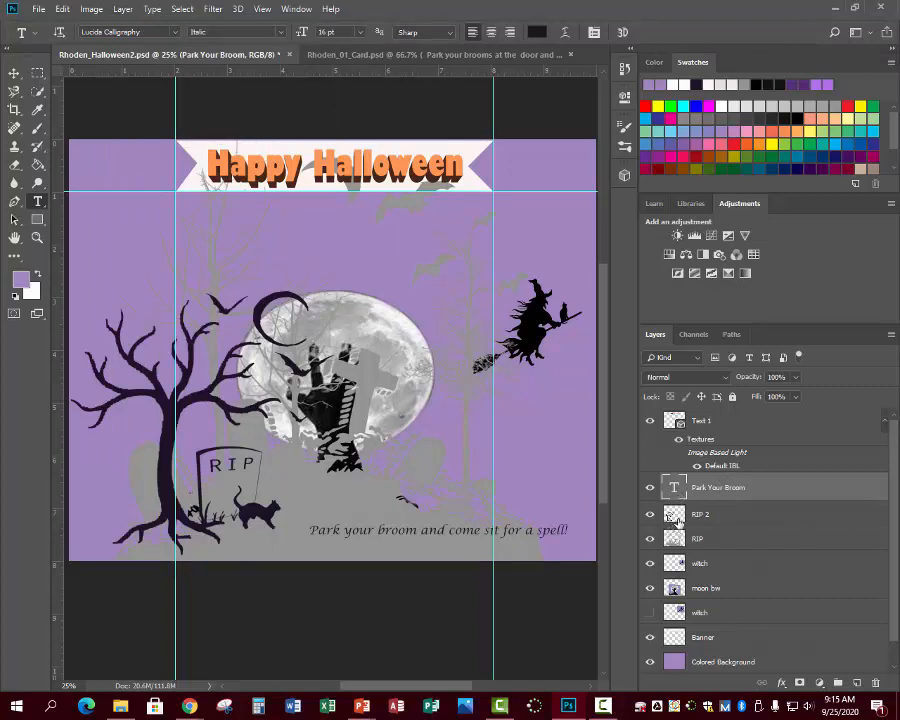
{"action": "left_click", "coordinate": [344, 546]}
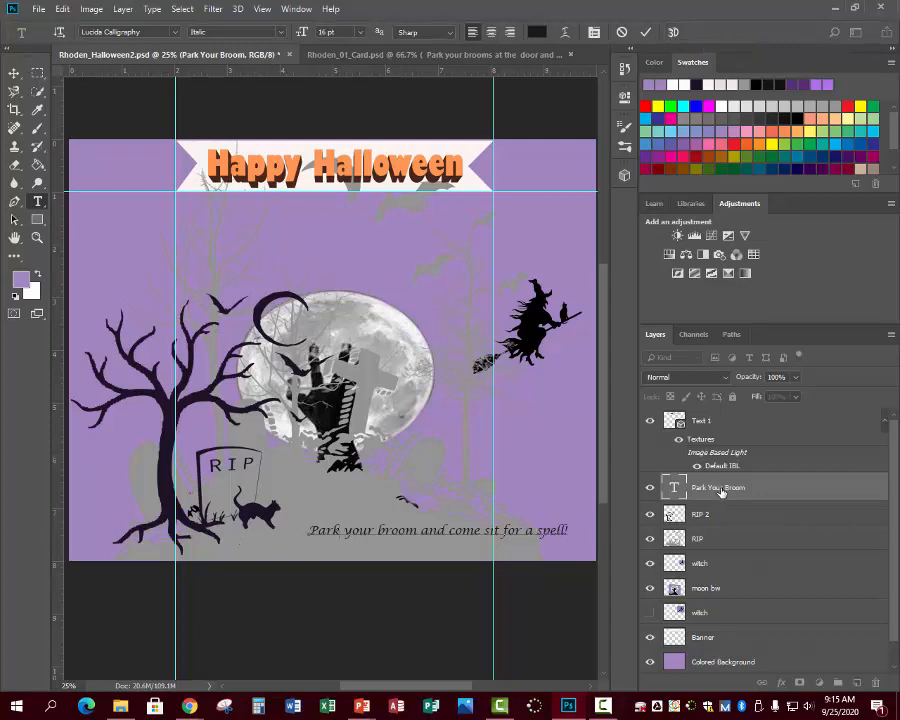
{"action": "mouse_move", "coordinate": [721, 490]}
{"action": "left_mouse_down"}
{"action": "mouse_move", "coordinate": [726, 570]}
{"action": "mouse_move", "coordinate": [719, 475]}
{"action": "left_mouse_up"}
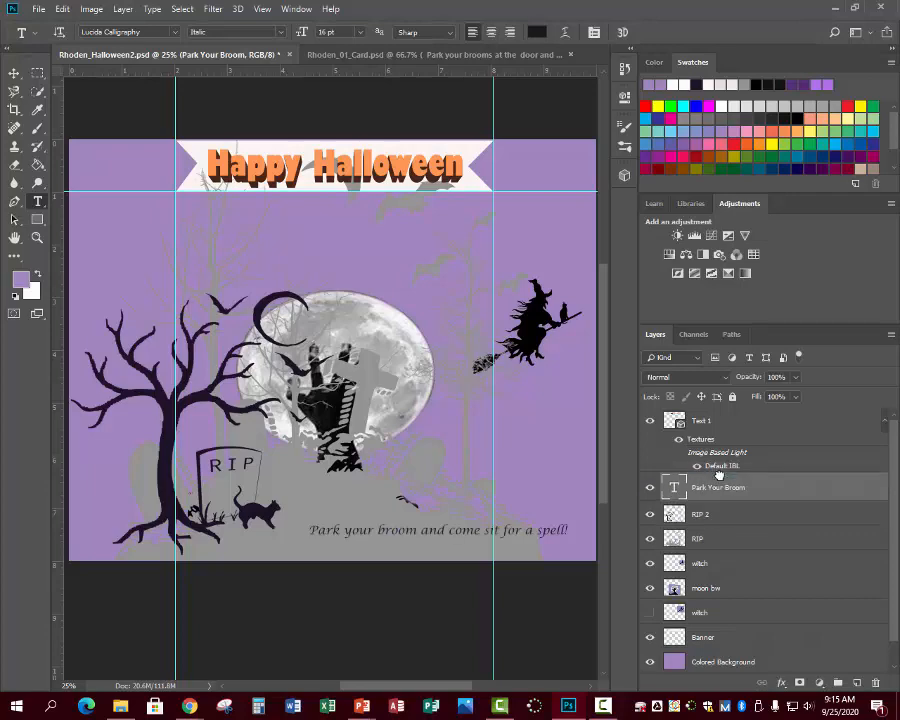